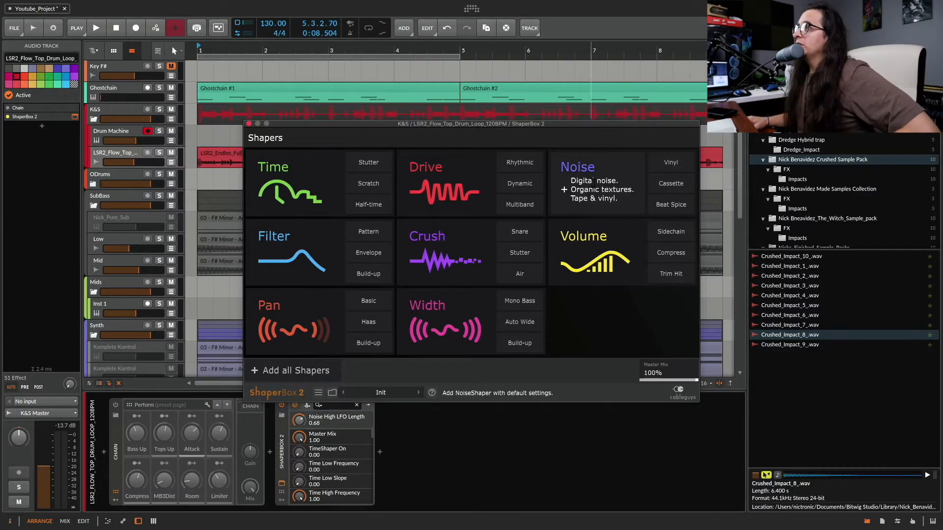
- Add a NoiseShaper with default settings to ShaperBox 2 and solo the LSR2_Flow_Top drum loop track
{"action": "left_click", "coordinate": [594, 189]}
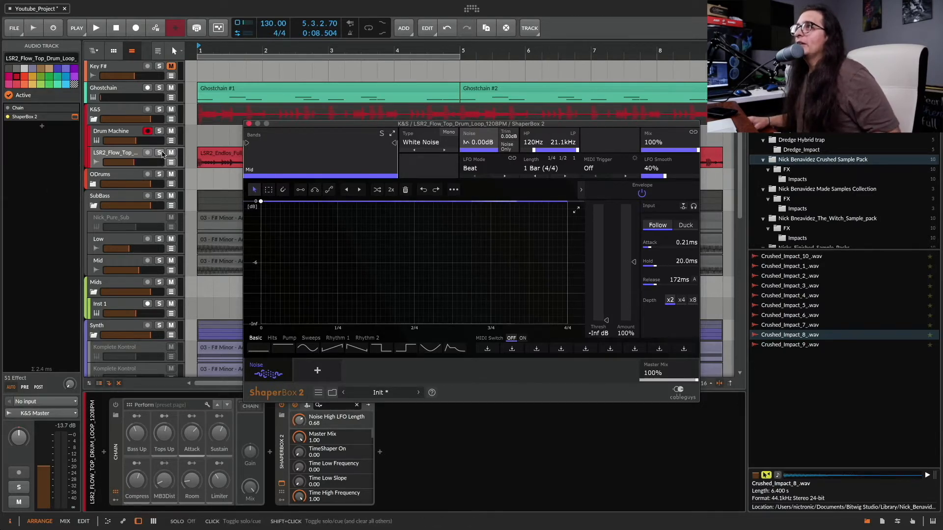
{"action": "left_click", "coordinate": [160, 153]}
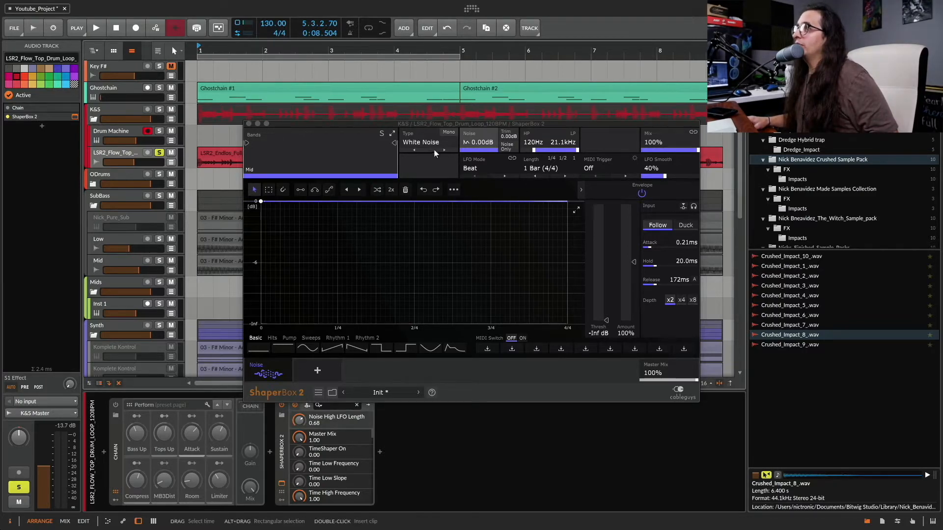
- Set the NoiseShaper mix to 0% and play the drum loop dry
{"action": "left_click_drag", "start_coordinate": [674, 153], "coordinate": [642, 153]}
{"action": "key", "text": "space"}
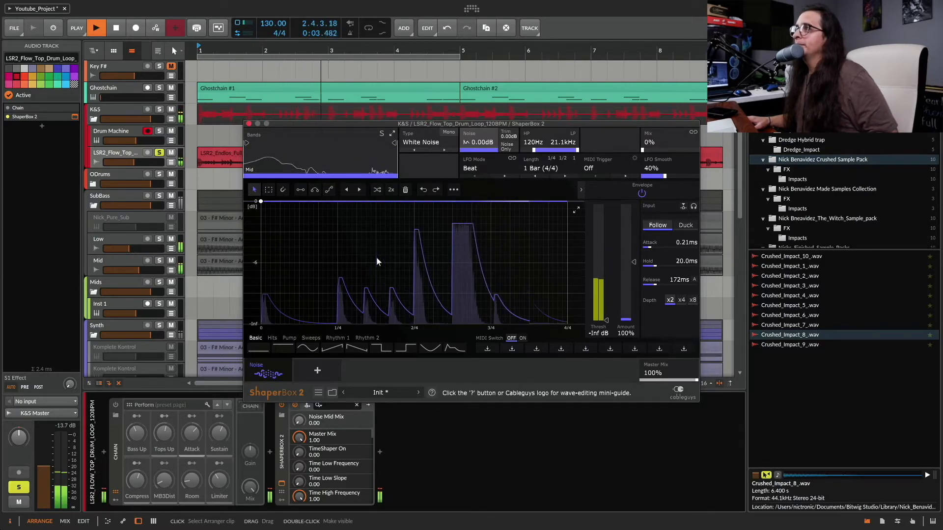
{"action": "key", "text": "space"}
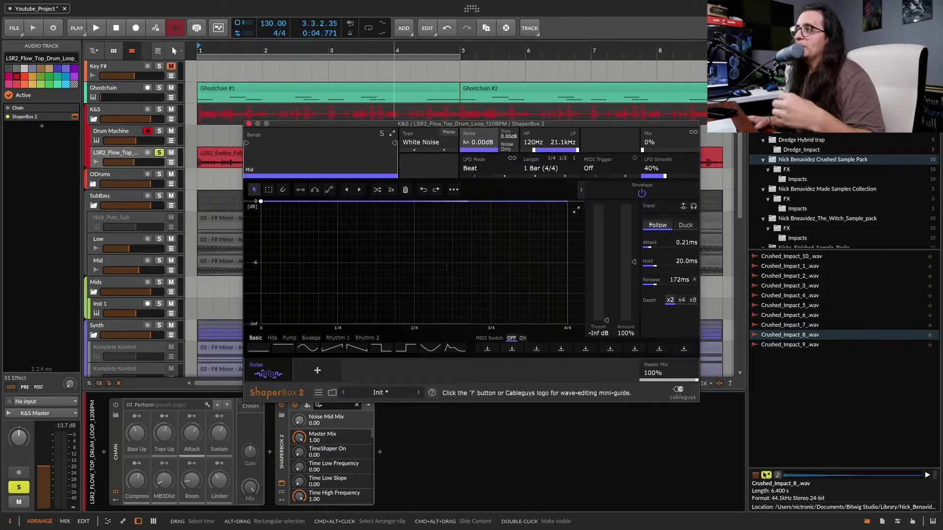
- Try lowering the noise level to -7.21 dB and restoring it to 0 dB, and toggle the noise's mono option
{"action": "left_click_drag", "start_coordinate": [484, 142], "coordinate": [484, 193]}
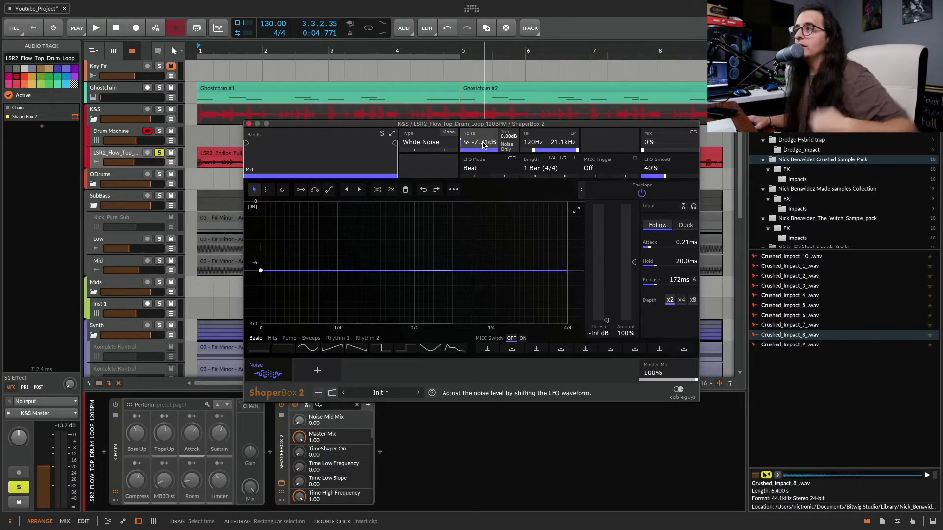
{"action": "left_click_drag", "start_coordinate": [261, 271], "coordinate": [261, 201]}
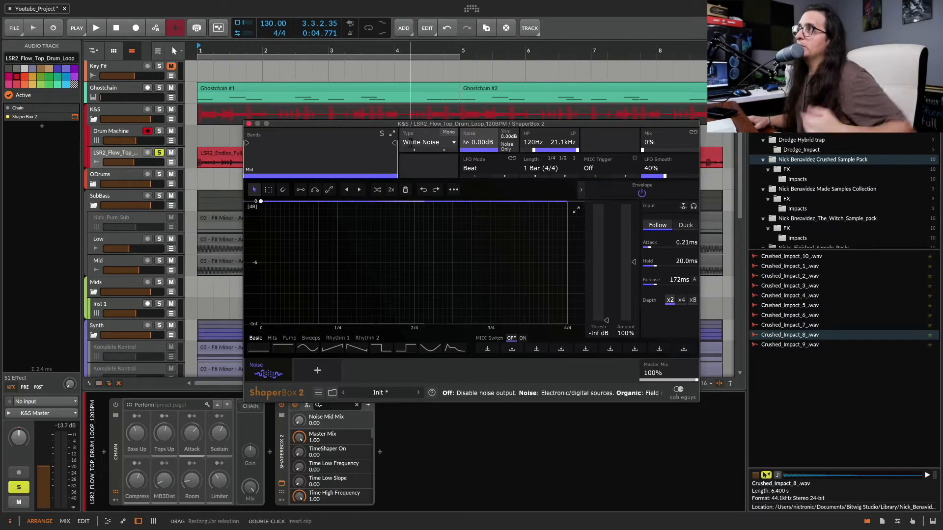
{"action": "left_click", "coordinate": [454, 132]}
{"action": "left_click", "coordinate": [453, 132]}
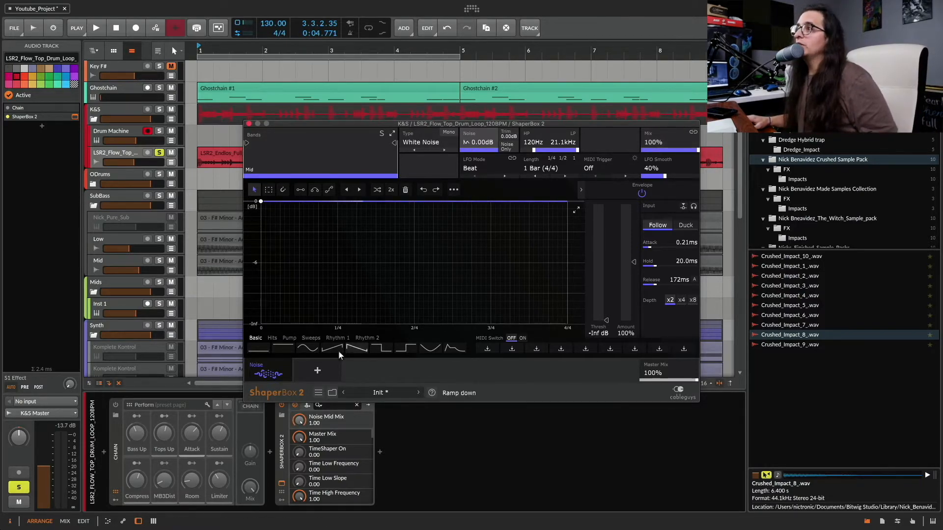
- Move the ShaperBox window clear of the device chain and play the loop, bypassing and re-enabling ShaperBox 2 to compare
{"action": "left_click_drag", "start_coordinate": [326, 125], "coordinate": [329, 107]}
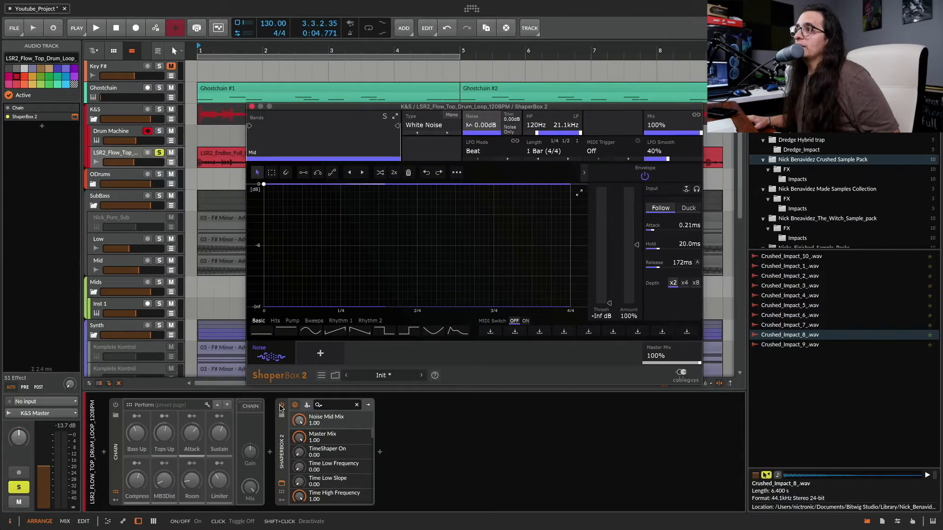
{"action": "key", "text": "space"}
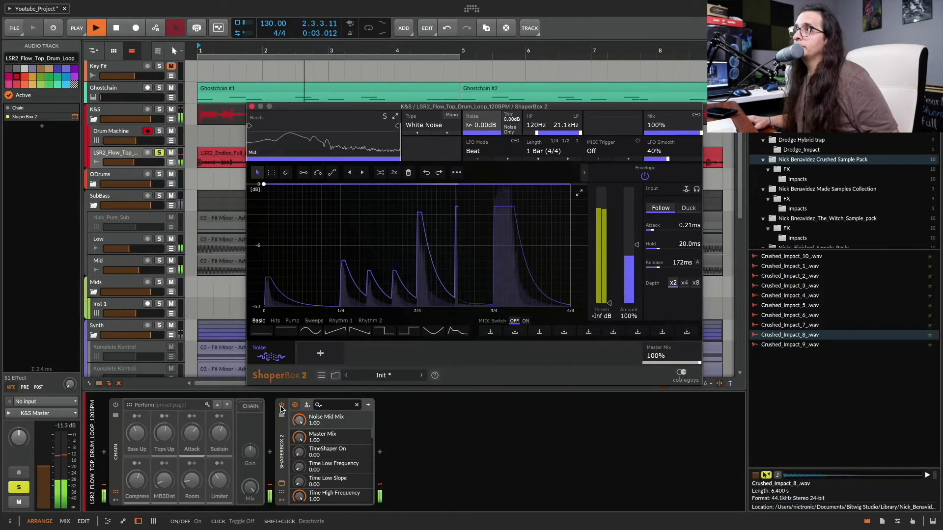
{"action": "left_click", "coordinate": [281, 406]}
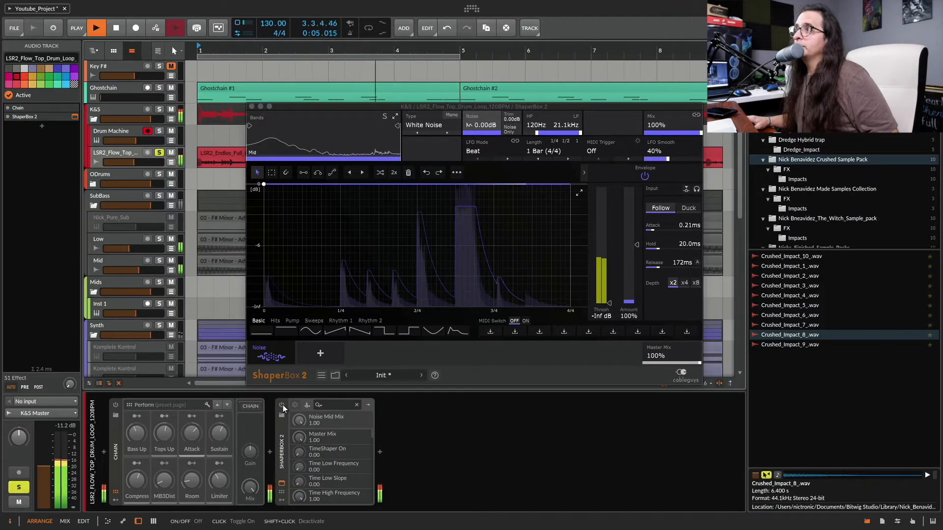
{"action": "left_click", "coordinate": [282, 405]}
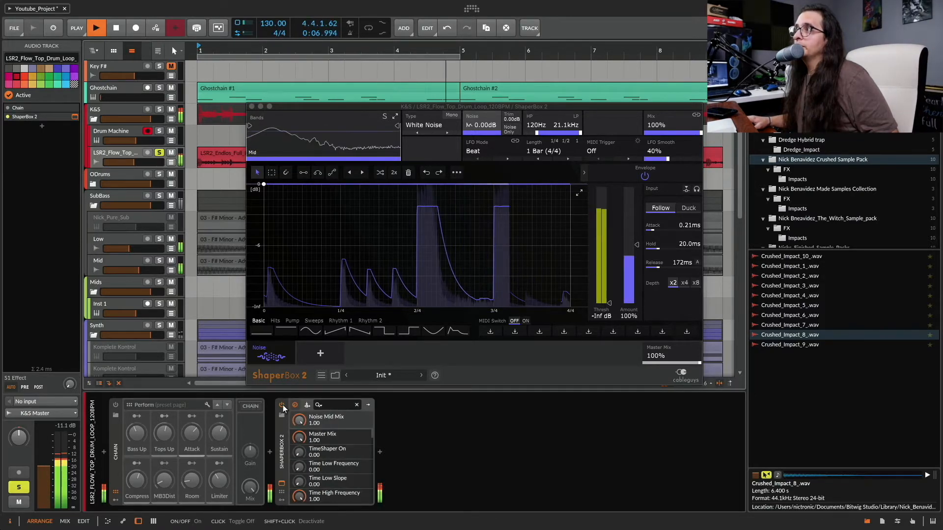
{"action": "key", "text": "space"}
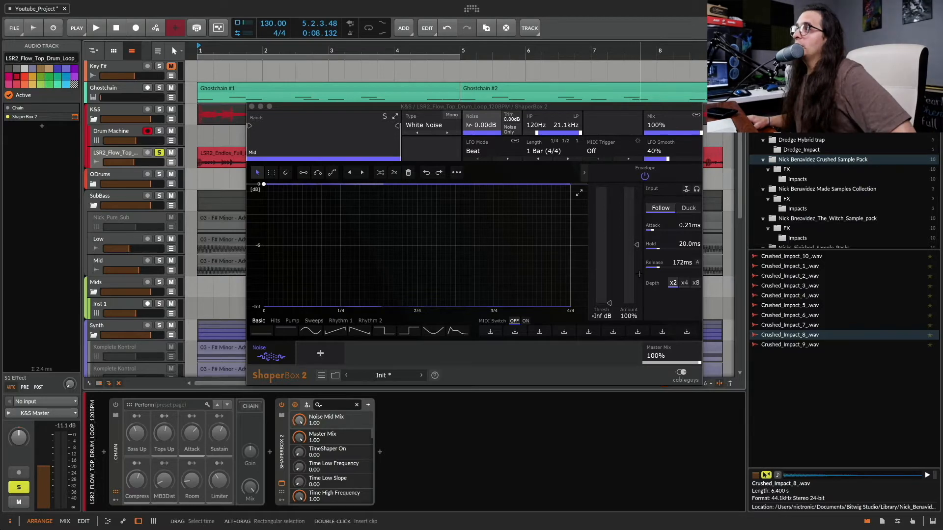
- Try the noise envelope at x8 depth and 800% amount on the drum loop, and restore x2 depth and 100% amount
{"action": "left_click_drag", "start_coordinate": [640, 246], "coordinate": [637, 187]}
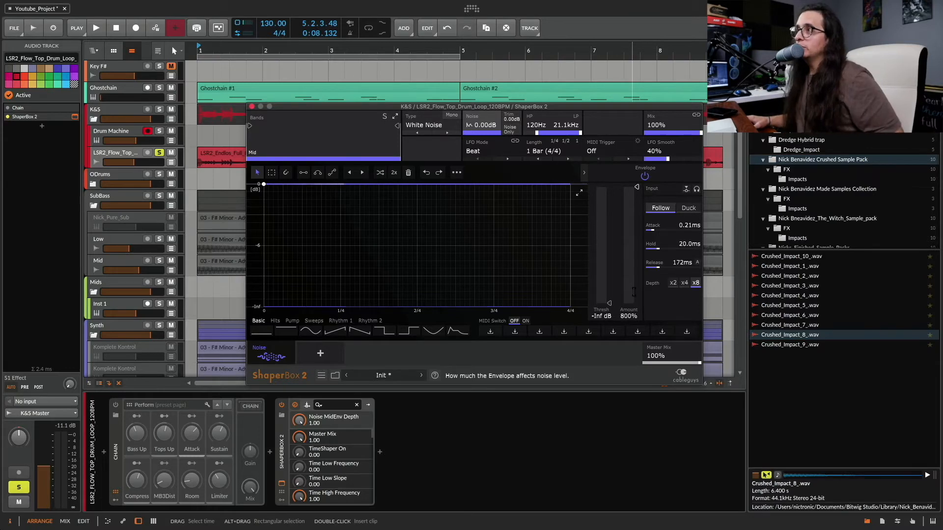
{"action": "key", "text": "space"}
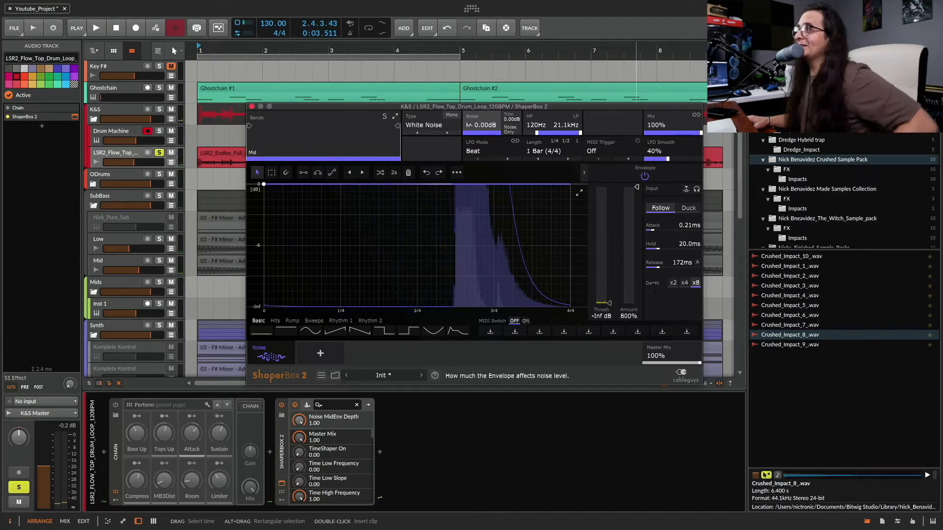
{"action": "left_click", "coordinate": [682, 284]}
{"action": "left_click_drag", "start_coordinate": [628, 256], "coordinate": [625, 313]}
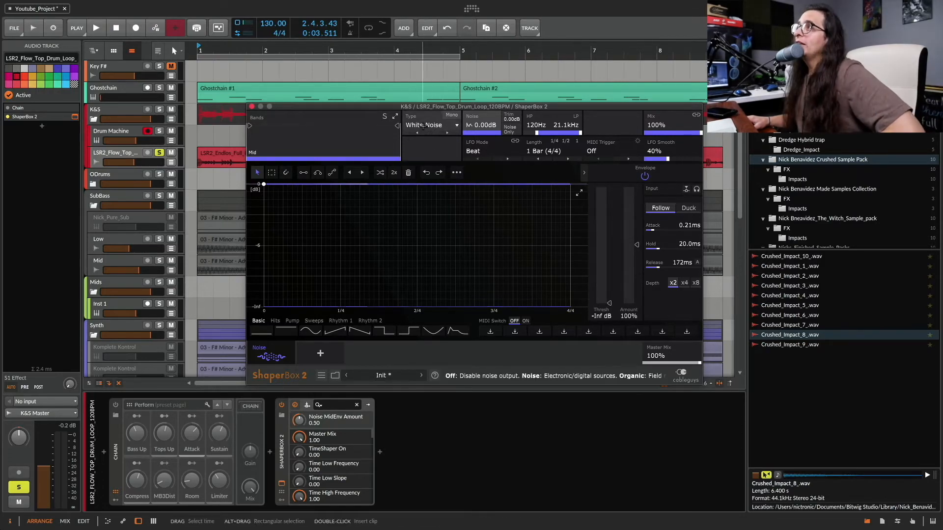
- Change the noise type to Vinyl A-Side and play the drum loop with it
{"action": "left_click", "coordinate": [453, 125]}
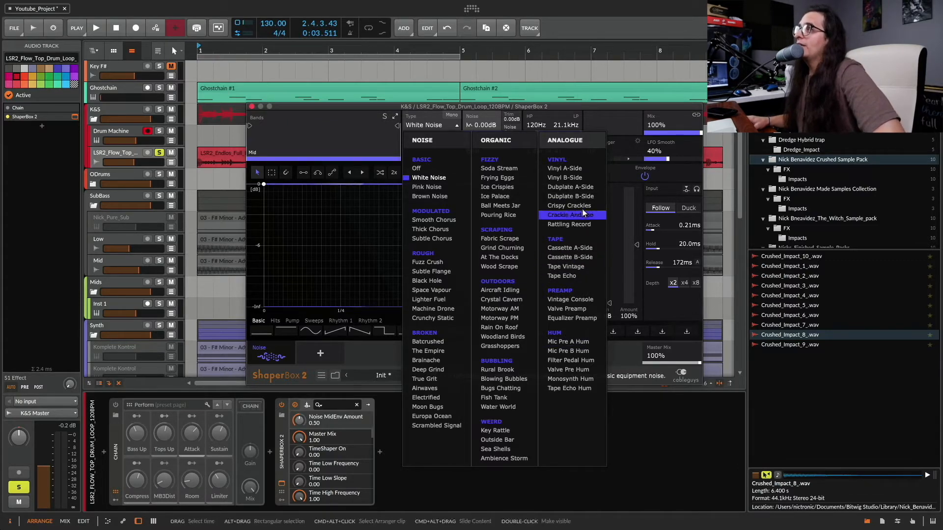
{"action": "left_click", "coordinate": [564, 168]}
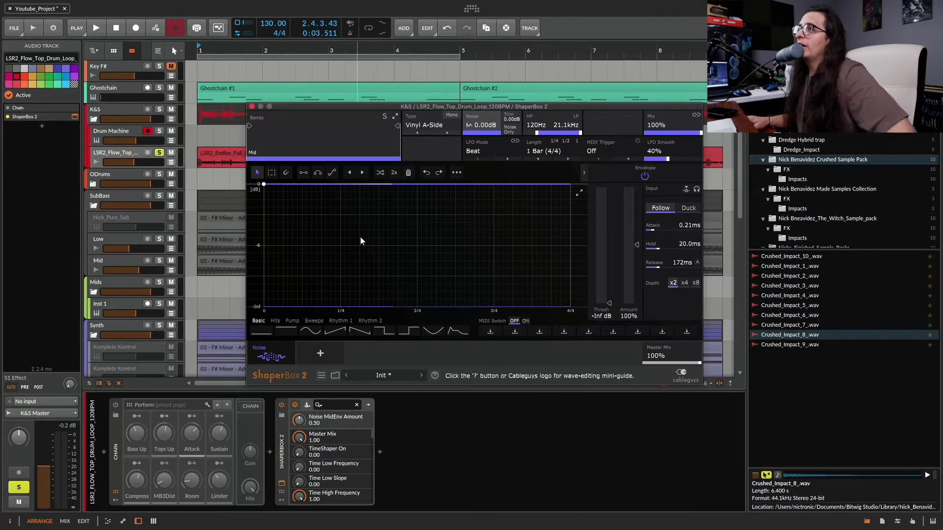
{"action": "key", "text": "space"}
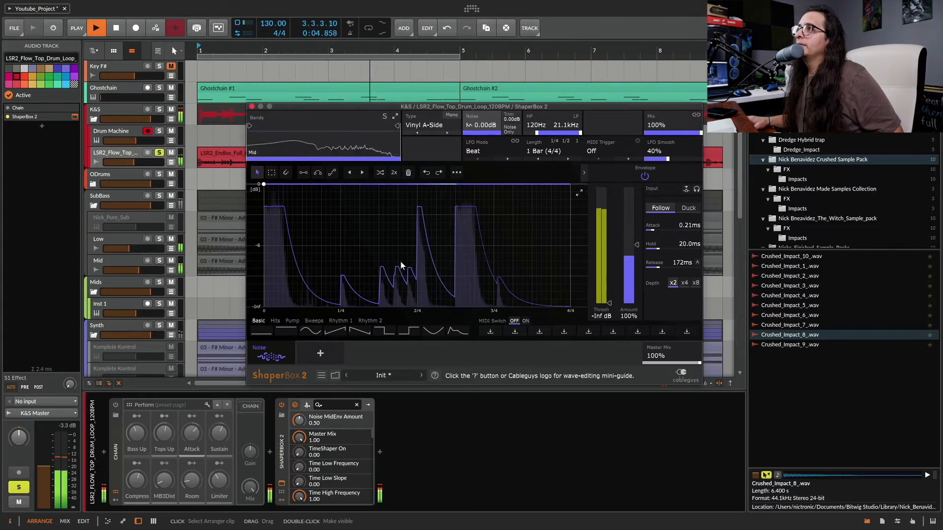
{"action": "key", "text": "space"}
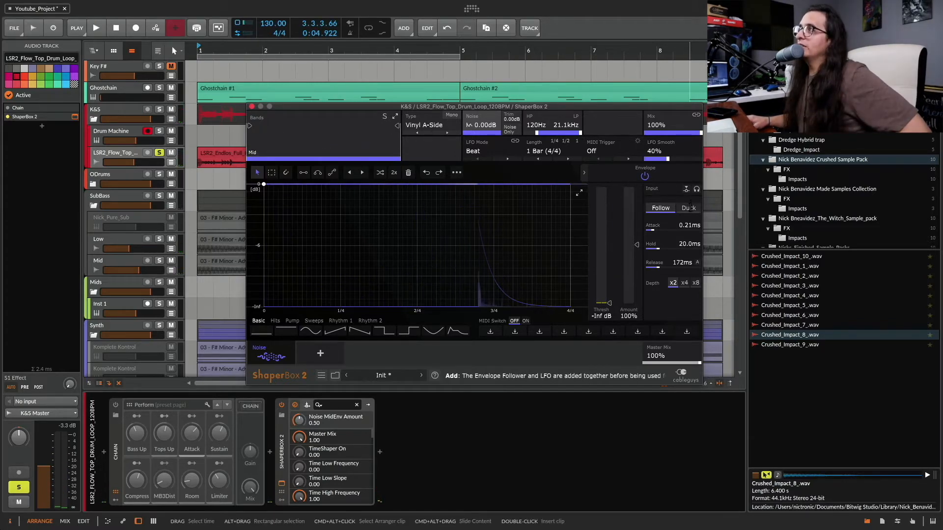
- Try the Duck envelope mode on the vinyl noise while playing the loop, and return the envelope to Follow
{"action": "left_click", "coordinate": [689, 207]}
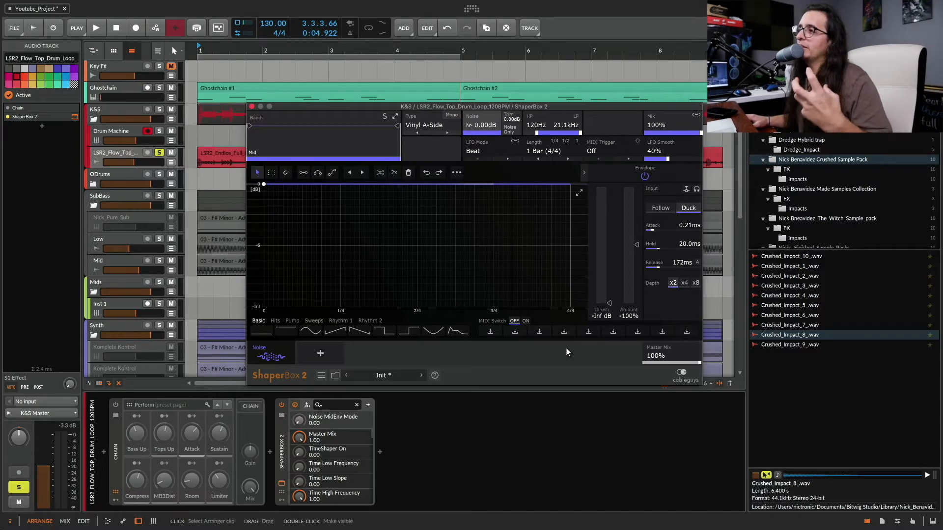
{"action": "key", "text": "space"}
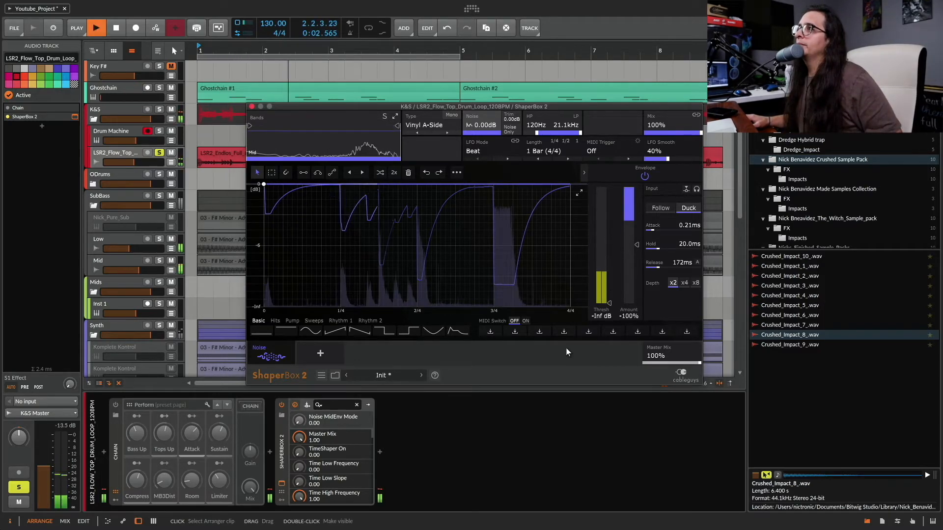
{"action": "key", "text": "space"}
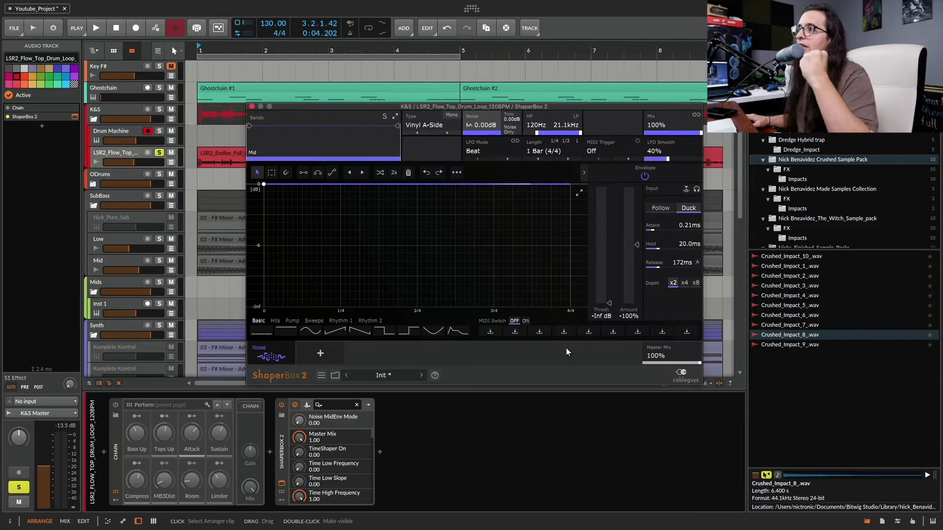
{"action": "key", "text": "space"}
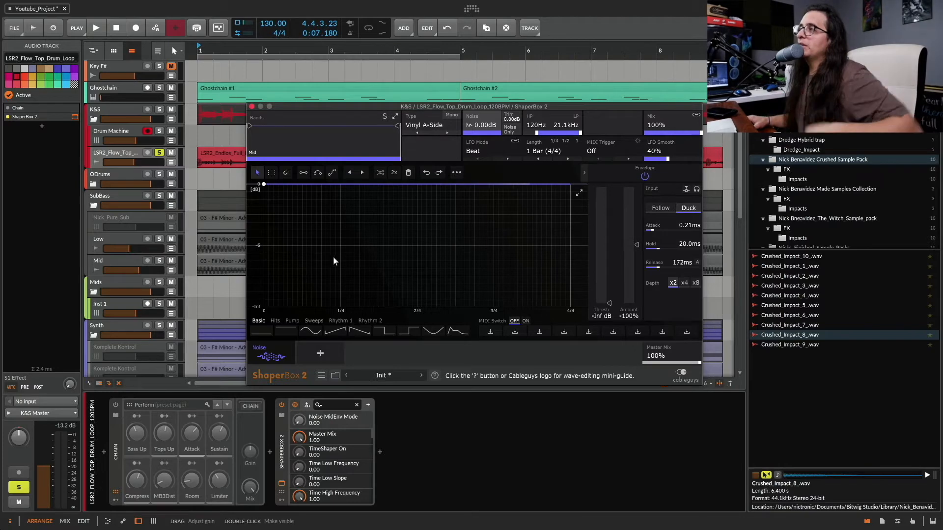
{"action": "left_click", "coordinate": [664, 208]}
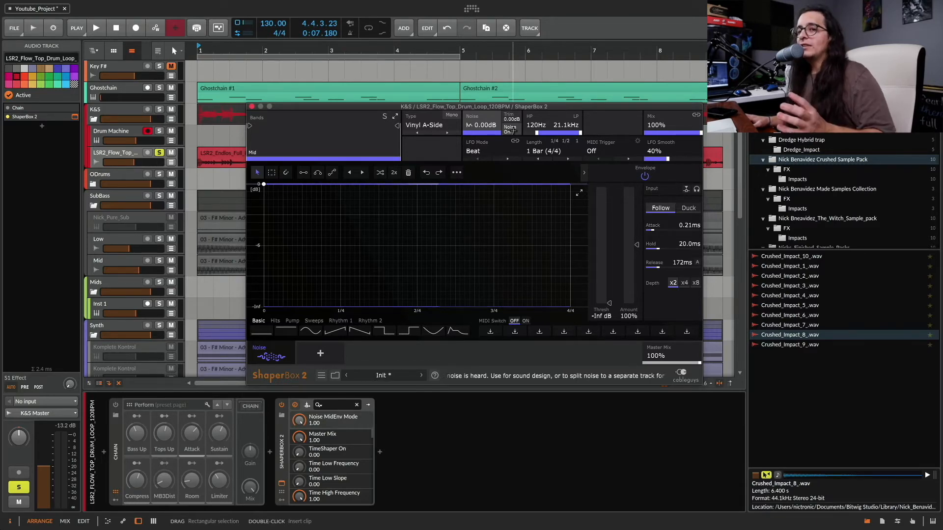
- Change the noise type to Aircraft Idling and play the loop with Noise Only enabled
{"action": "left_click", "coordinate": [435, 122]}
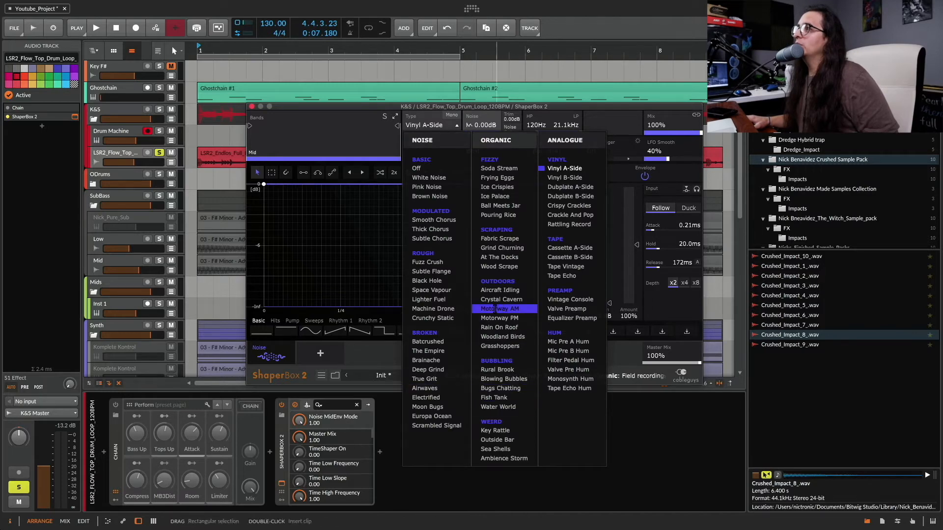
{"action": "left_click", "coordinate": [500, 290]}
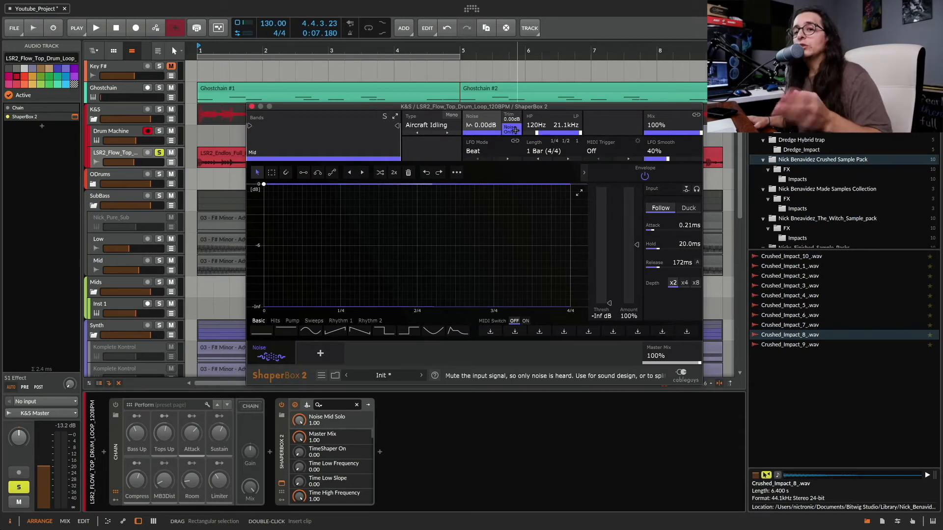
{"action": "key", "text": "space"}
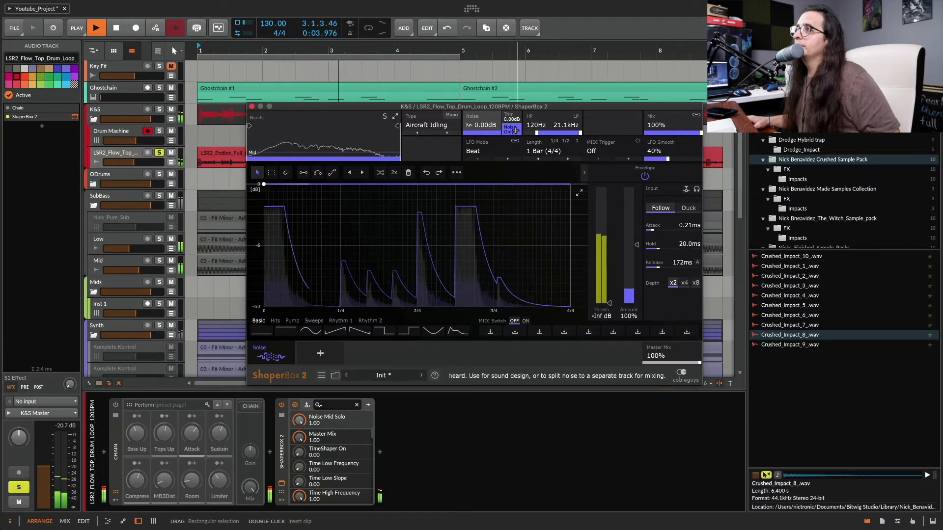
{"action": "key", "text": "space"}
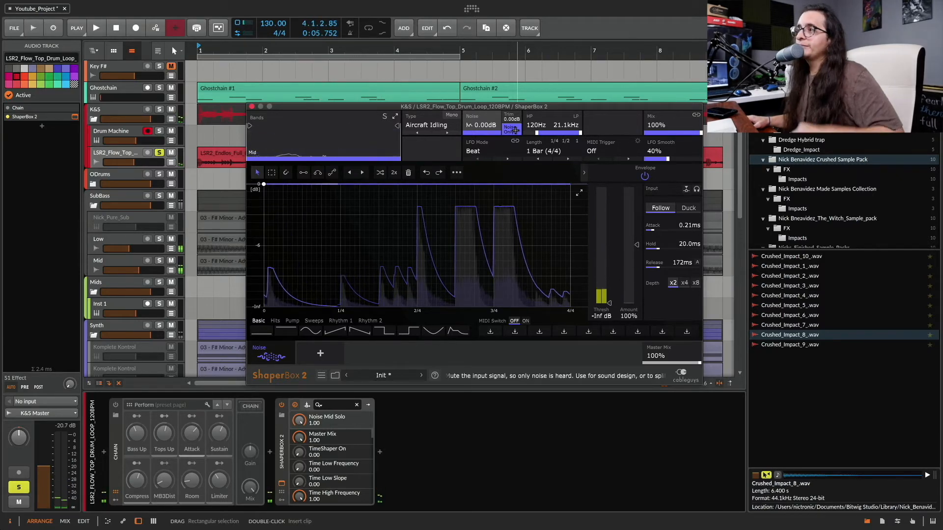
- Audition the isolated aircraft noise in Duck mode and switch the envelope back to Follow
{"action": "left_click", "coordinate": [688, 207]}
{"action": "key", "text": "space"}
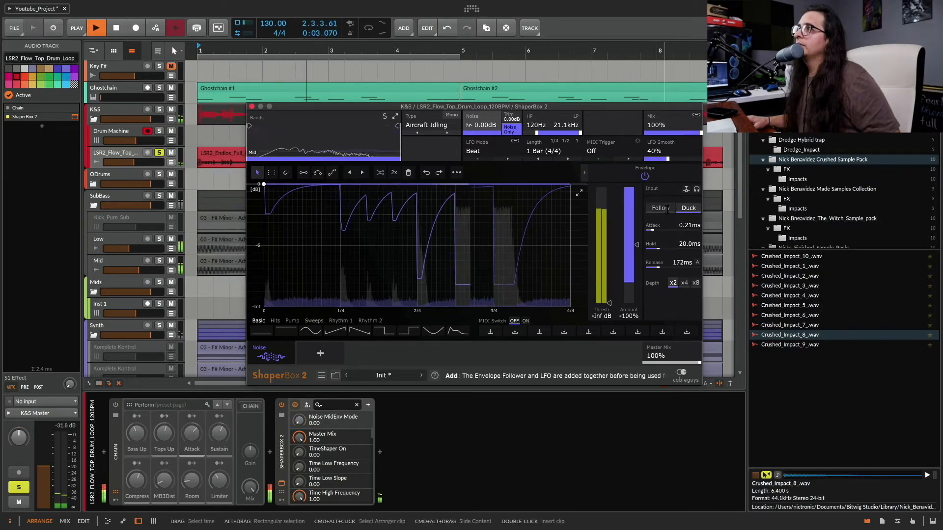
{"action": "left_click", "coordinate": [660, 207]}
{"action": "key", "text": "space"}
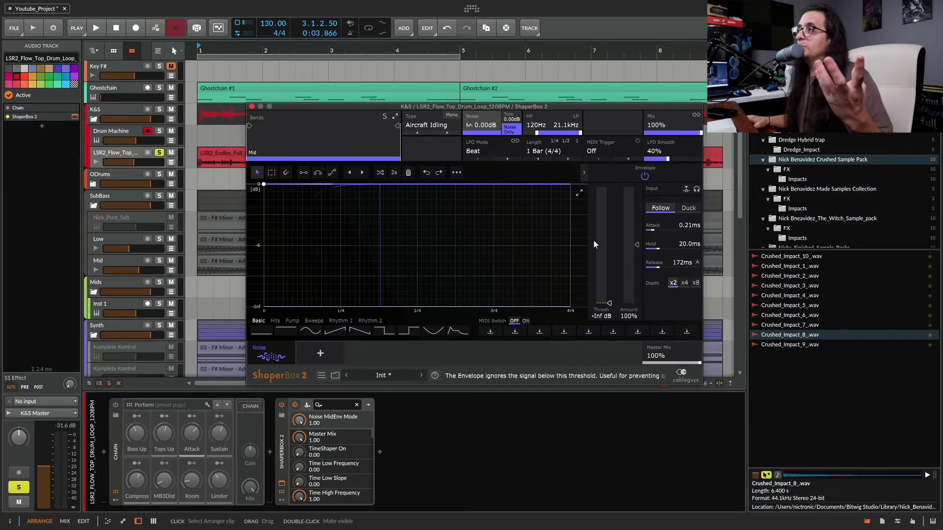
- Turn off Noise Only to hear the drums together with the noise, and look over the available shapers
{"action": "left_click", "coordinate": [511, 130]}
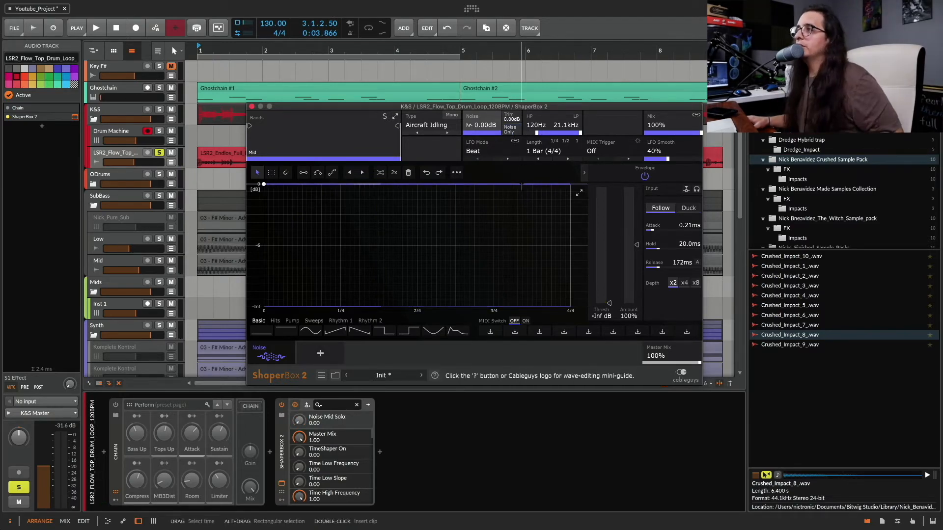
{"action": "key", "text": "space"}
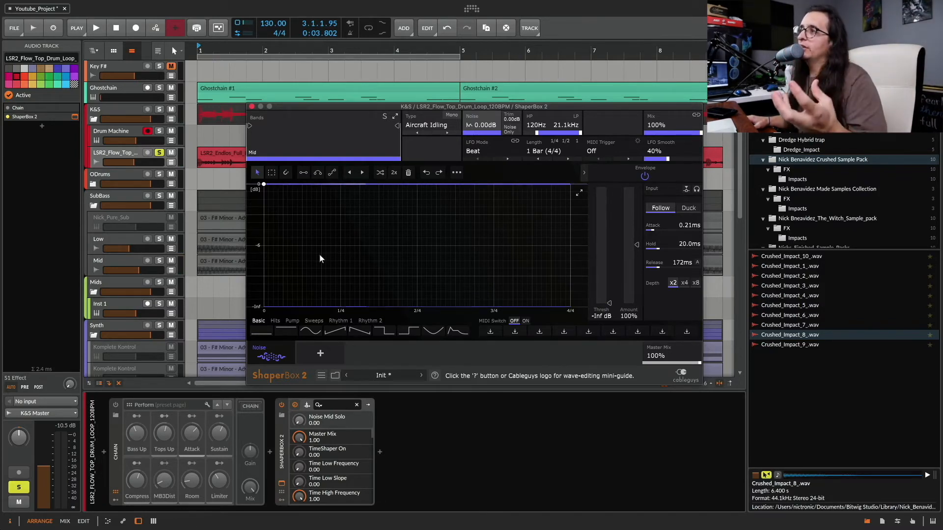
{"action": "left_click", "coordinate": [320, 353]}
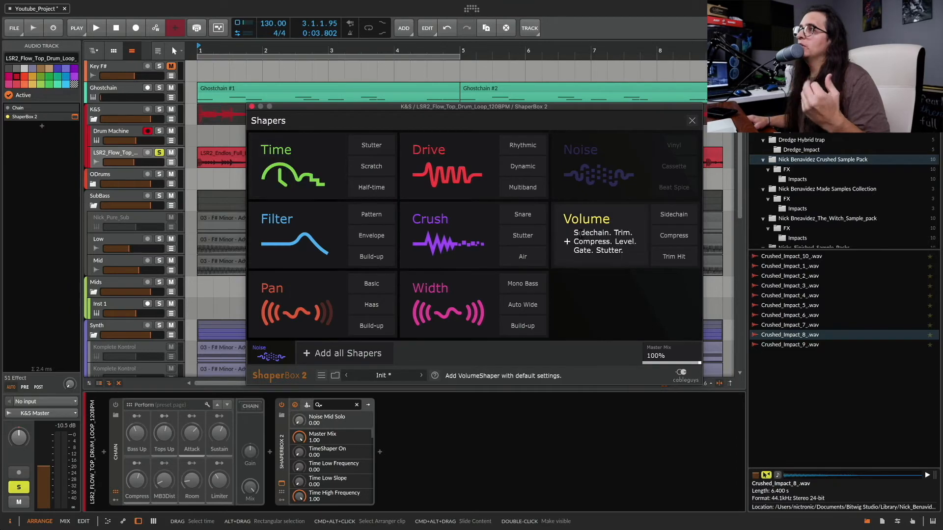
{"action": "left_click", "coordinate": [279, 353]}
- Redraw the noise LFO wave as two rising ramps, one over the first 1/4 and one across the rest of the bar
{"action": "left_click", "coordinate": [345, 226]}
{"action": "left_click_drag", "start_coordinate": [345, 226], "coordinate": [264, 307]}
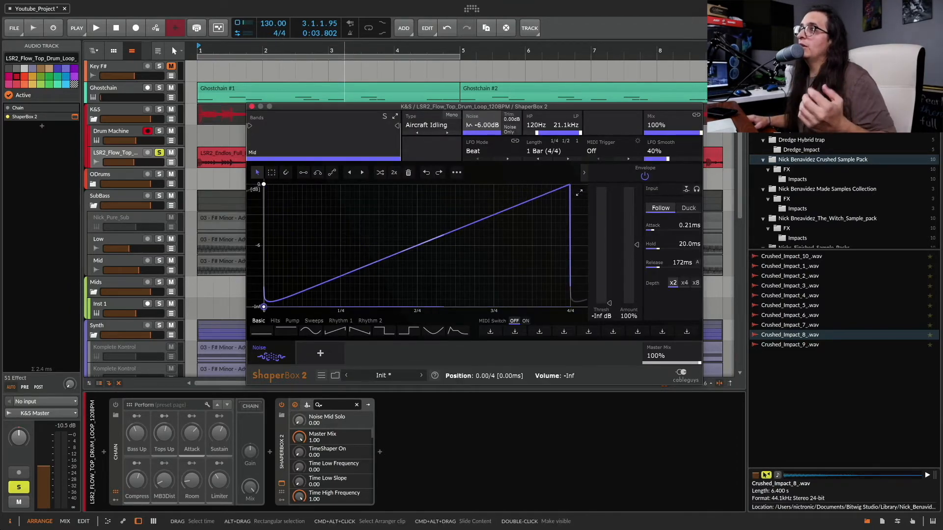
{"action": "right_click", "coordinate": [335, 259]}
{"action": "left_click", "coordinate": [334, 259]}
{"action": "left_click", "coordinate": [335, 262]}
{"action": "left_click_drag", "start_coordinate": [337, 263], "coordinate": [342, 184]}
{"action": "left_click_drag", "start_coordinate": [426, 216], "coordinate": [345, 306]}
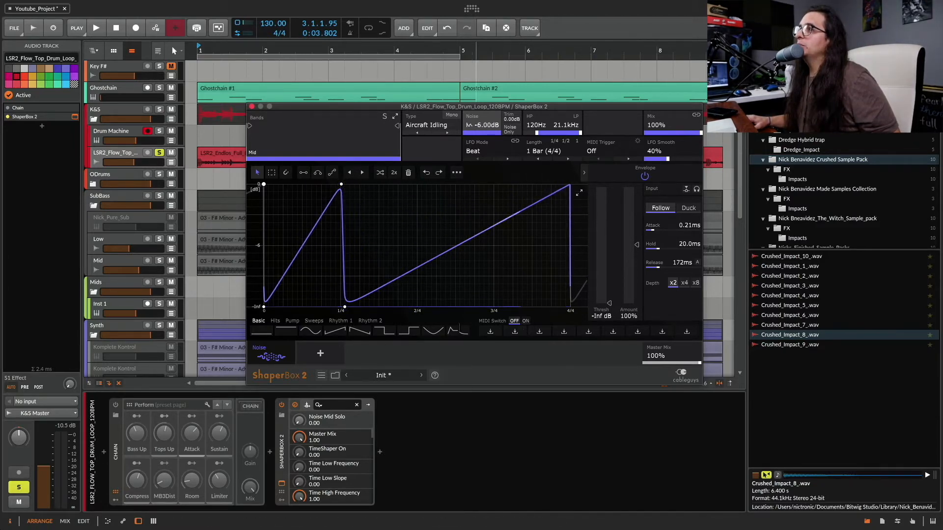
- Load the third preset wave of the Rhythm 2 set as the noise LFO shape and play the drum loop with it
{"action": "left_click", "coordinate": [369, 321]}
{"action": "left_click", "coordinate": [310, 330]}
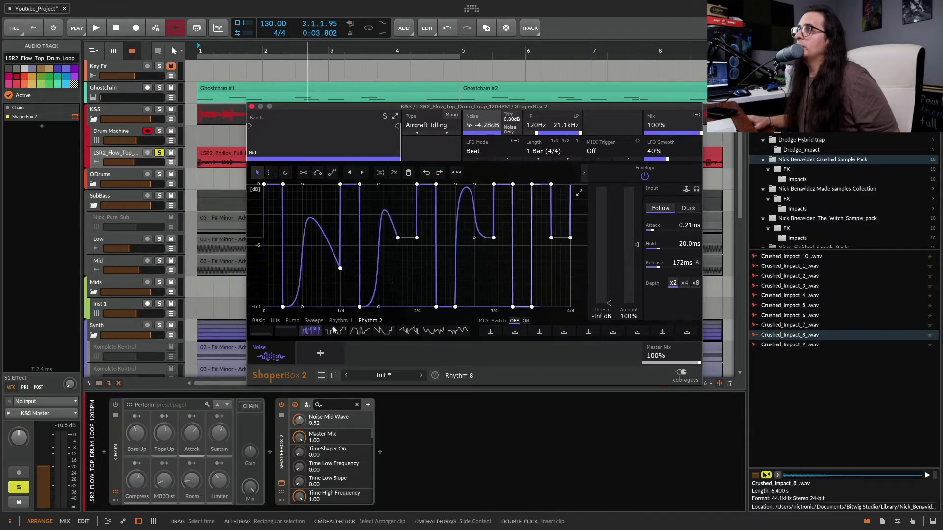
{"action": "key", "text": "space"}
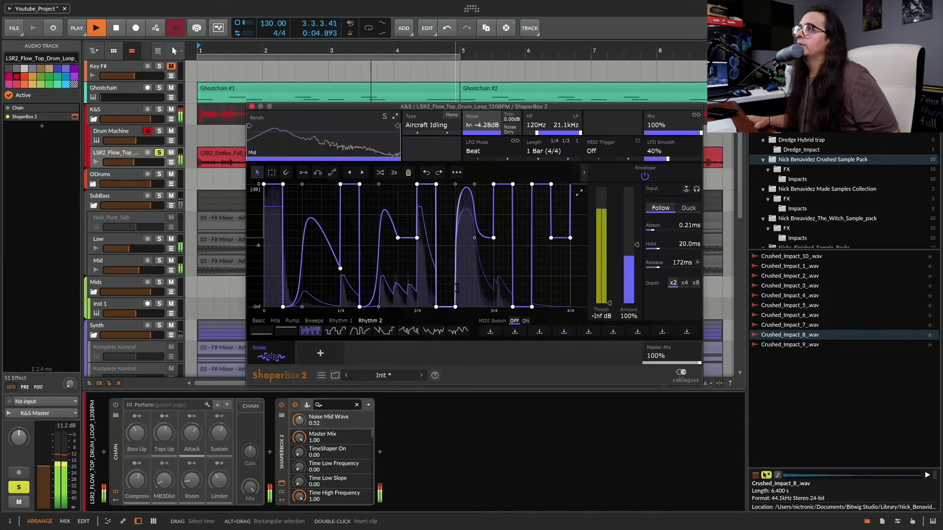
{"action": "key", "text": "space"}
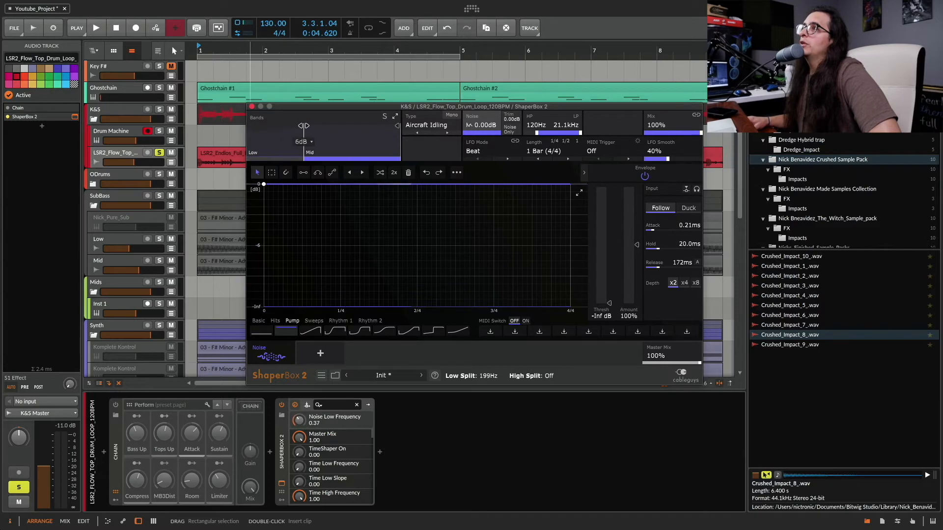
- Try out the low and high band split points of the NoiseShaper and remove the low split again
{"action": "left_click_drag", "start_coordinate": [298, 127], "coordinate": [265, 132]}
{"action": "mouse_move", "coordinate": [399, 132]}
{"action": "left_mouse_down"}
{"action": "mouse_move", "coordinate": [318, 132]}
{"action": "mouse_move", "coordinate": [401, 131]}
{"action": "left_mouse_up"}
{"action": "left_click", "coordinate": [350, 132]}
{"action": "left_click_drag", "start_coordinate": [266, 131], "coordinate": [248, 127]}
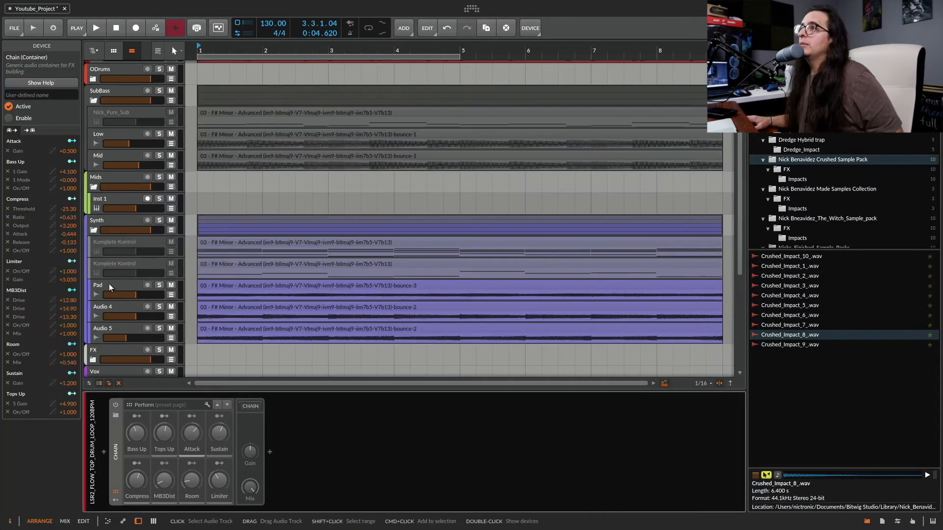
- Solo the Pad track and open its ShaperBox 2 window
{"action": "left_click", "coordinate": [108, 285]}
{"action": "left_click", "coordinate": [159, 285]}
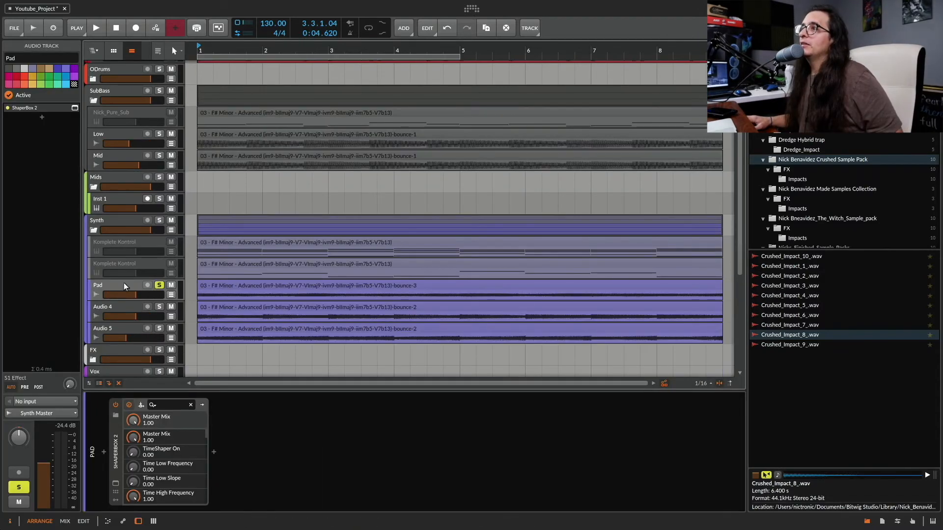
{"action": "left_click", "coordinate": [116, 486]}
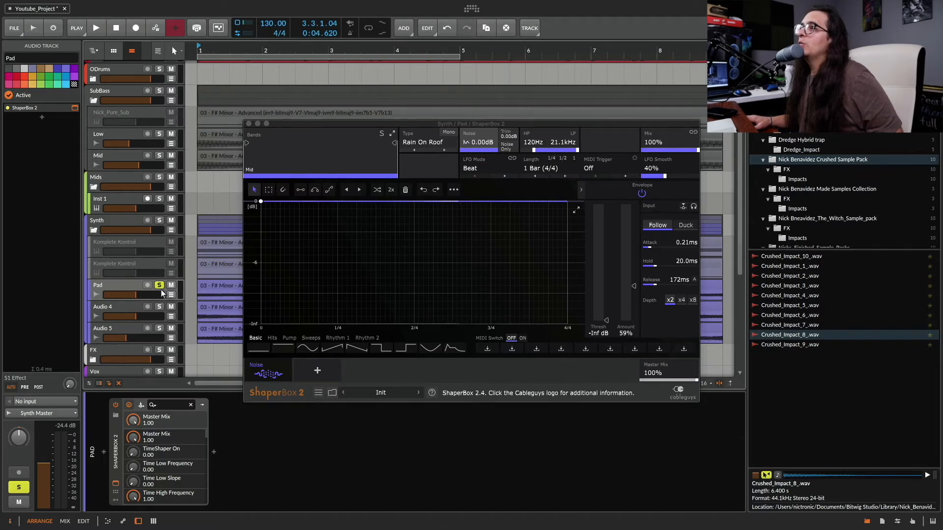
- Audition the soloed Pad with ShaperBox 2 bypassed, and play it again with the device enabled
{"action": "left_click", "coordinate": [116, 406]}
{"action": "key", "text": "space"}
{"action": "scroll", "coordinate": [178, 228], "scroll_direction": "down", "scroll_amount": 5}
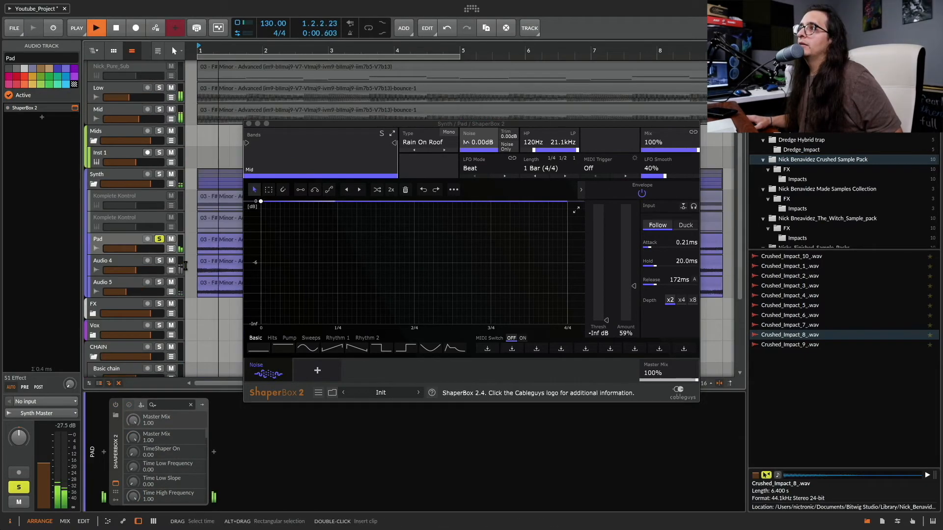
{"action": "scroll", "coordinate": [186, 265], "scroll_direction": "up", "scroll_amount": 4}
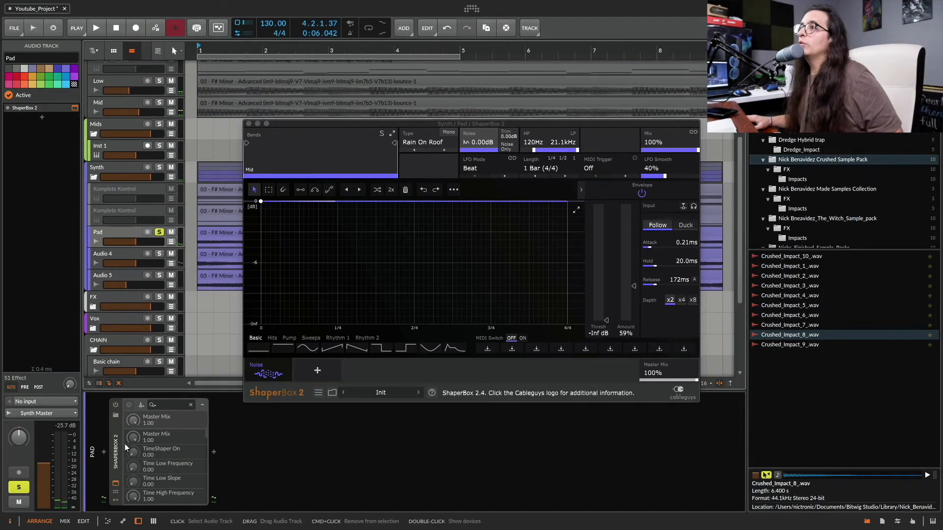
{"action": "left_click", "coordinate": [115, 405]}
{"action": "key", "text": "space"}
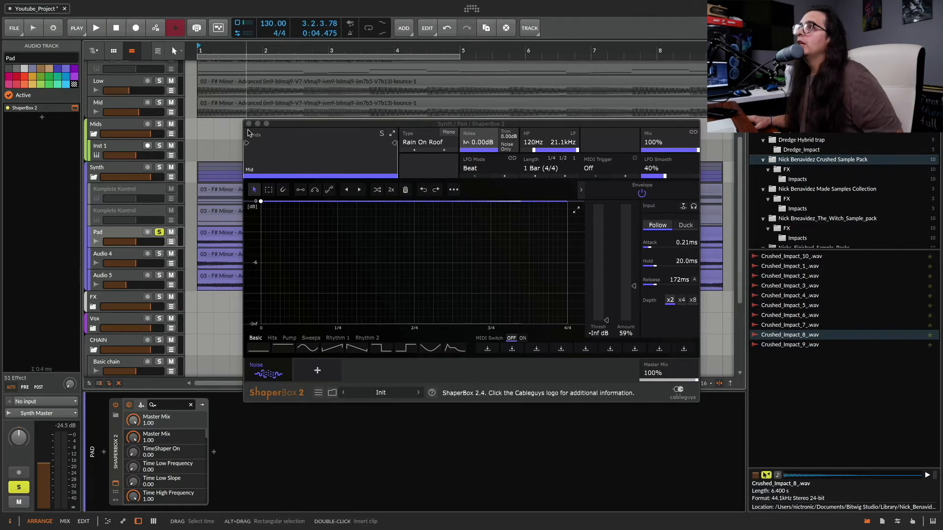
- Close the Pad's ShaperBox 2 window and switch the solo from Pad to Audio 4
{"action": "left_click", "coordinate": [249, 124]}
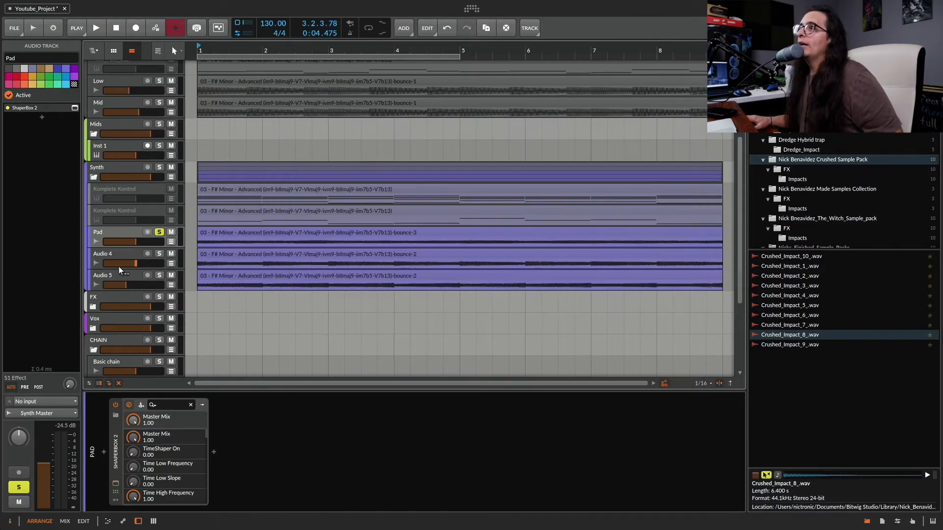
{"action": "left_click", "coordinate": [159, 232]}
{"action": "left_click", "coordinate": [142, 261]}
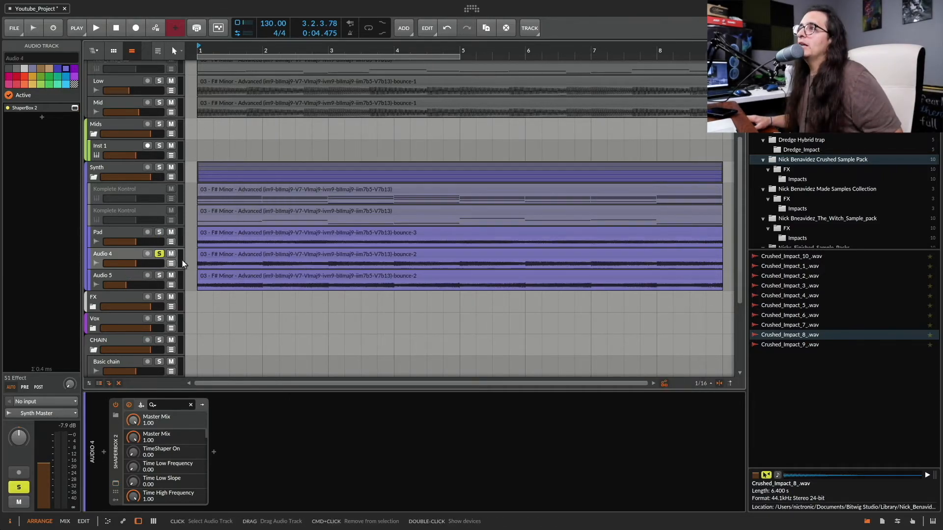
- Play the soloed Audio 4 track from the start and open its ShaperBox 2 window
{"action": "left_click", "coordinate": [196, 265]}
{"action": "key", "text": "space"}
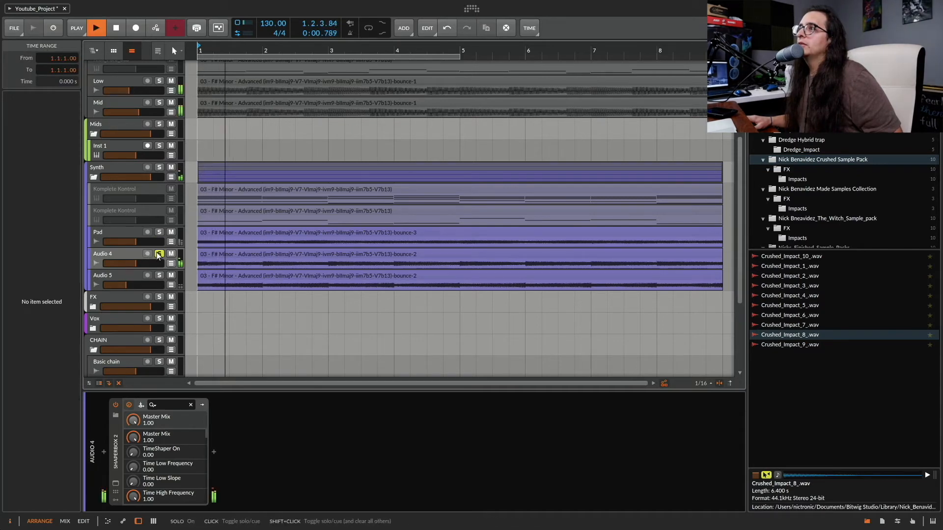
{"action": "left_click", "coordinate": [118, 432]}
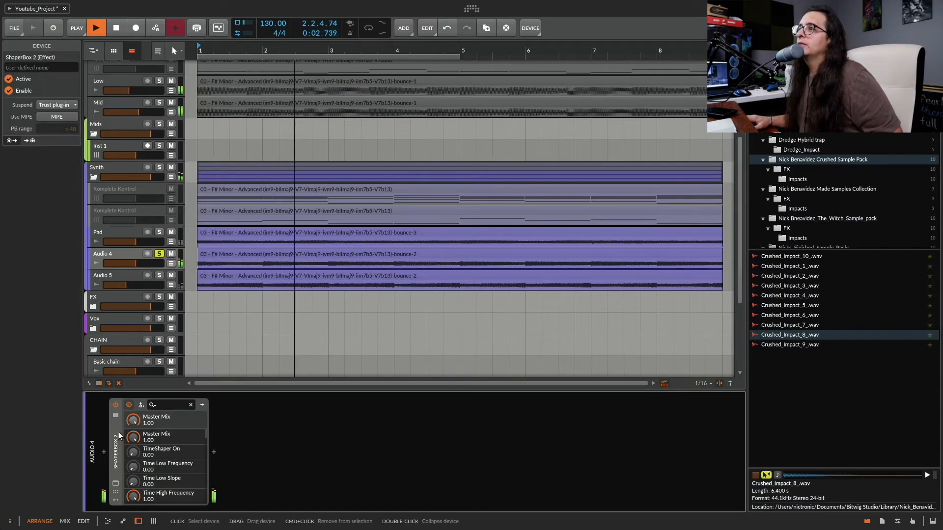
{"action": "left_click", "coordinate": [115, 483]}
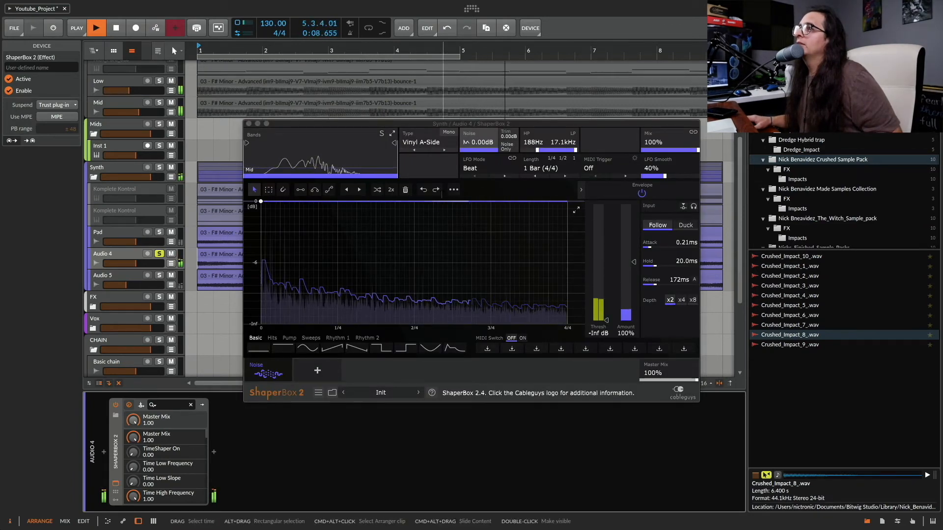
- Compare Audio 4 with ShaperBox 2 bypassed and enabled during playback, and bypass the device again
{"action": "left_click", "coordinate": [117, 405]}
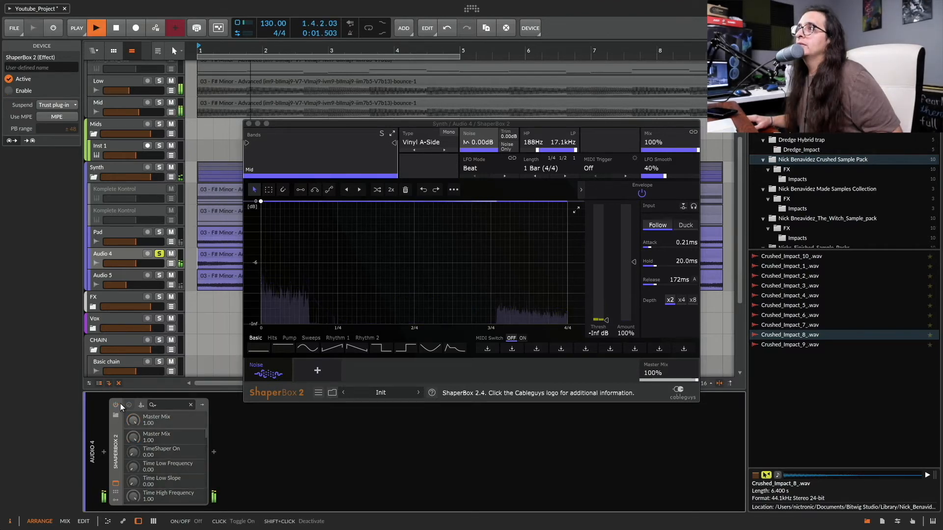
{"action": "key", "text": "space"}
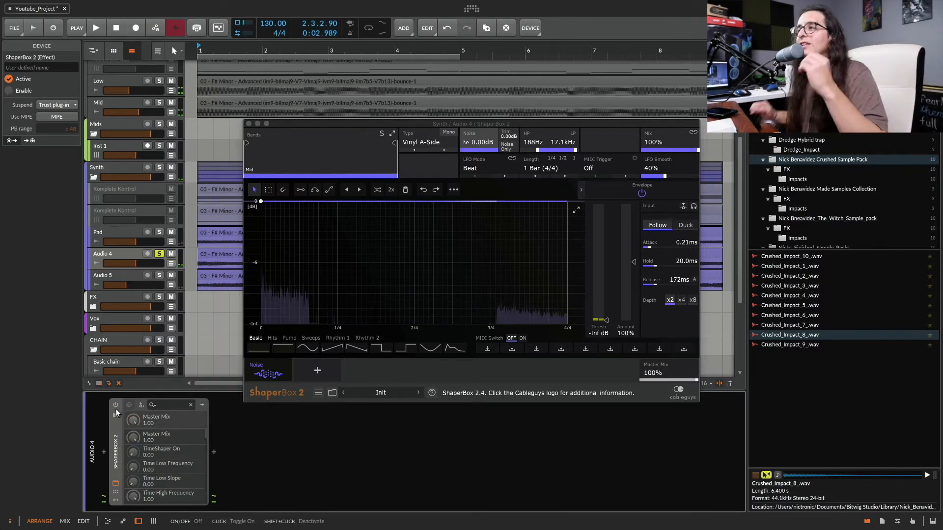
{"action": "left_click", "coordinate": [116, 408]}
{"action": "key", "text": "space"}
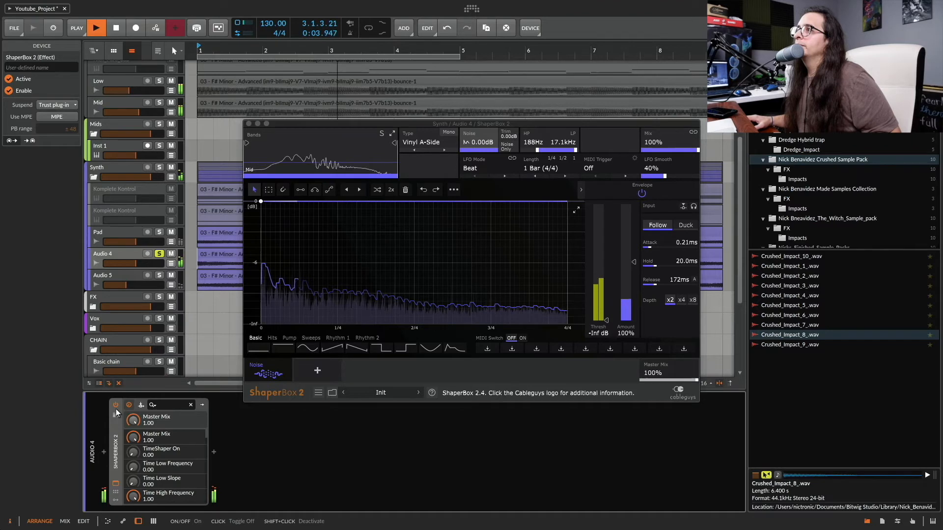
{"action": "left_click", "coordinate": [116, 408]}
{"action": "key", "text": "space"}
- Switch the solo from Audio 4 to Audio 5 and open Audio 5's ShaperBox 2 window
{"action": "left_click", "coordinate": [159, 254]}
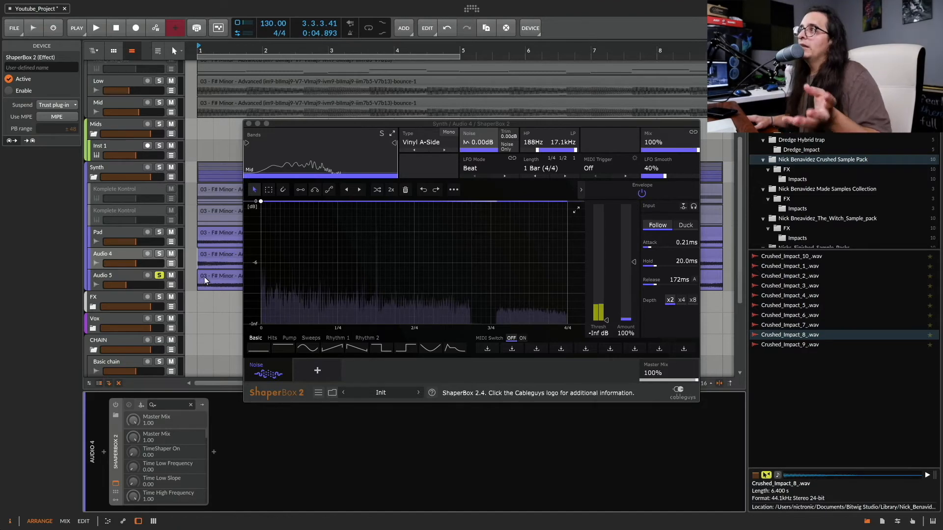
{"action": "left_click", "coordinate": [136, 278]}
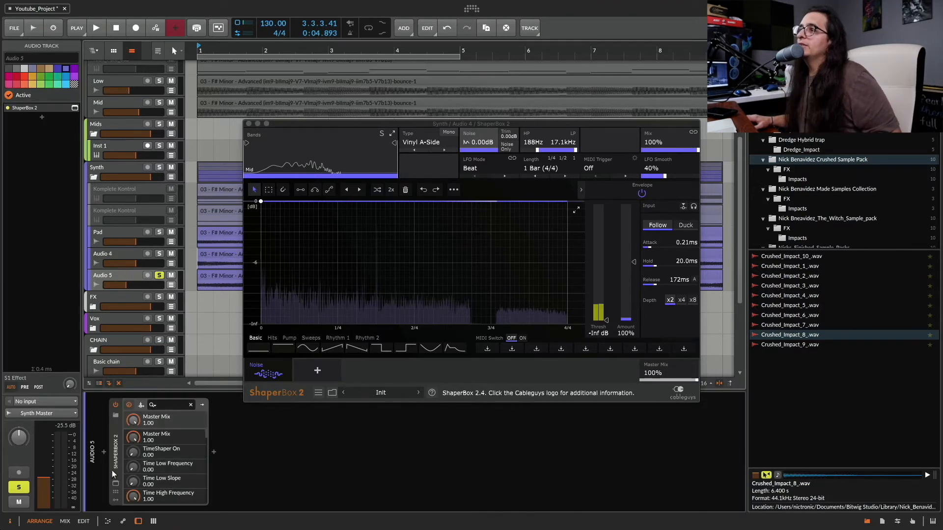
{"action": "left_click", "coordinate": [116, 485]}
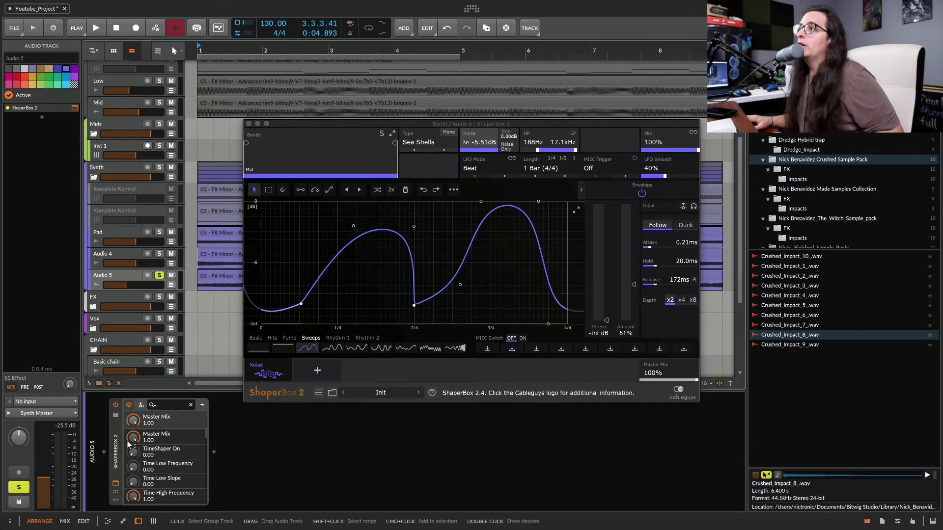
- Audition Audio 5 with ShaperBox 2 bypassed, and play it again with the Sea Shells noise enabled
{"action": "left_click", "coordinate": [116, 406]}
{"action": "key", "text": "space"}
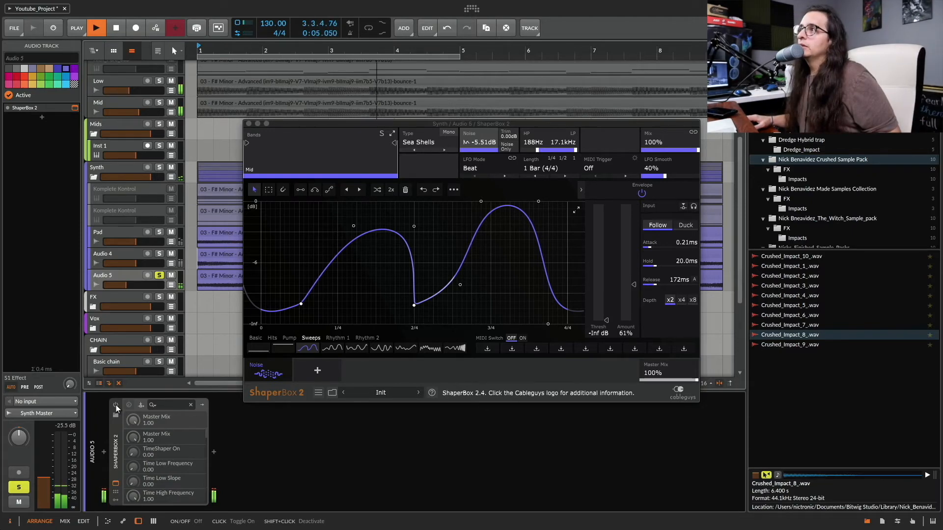
{"action": "key", "text": "space"}
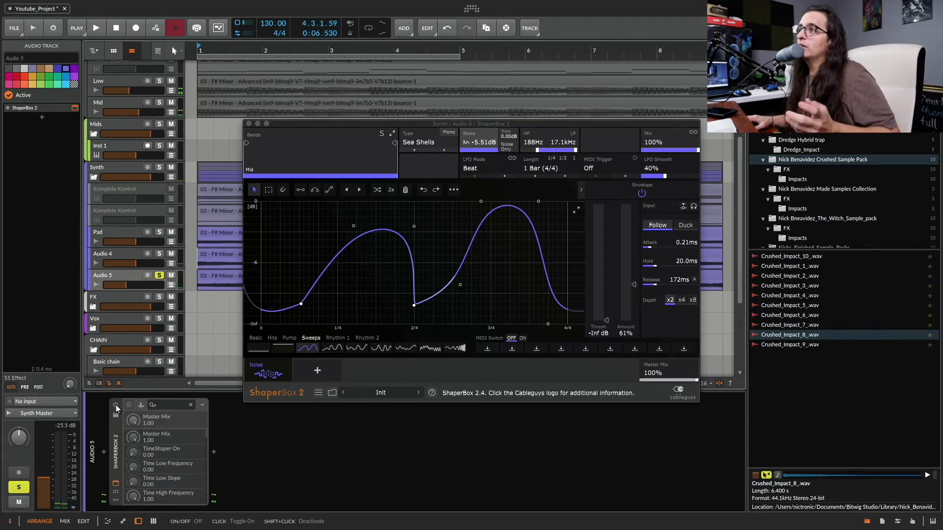
{"action": "left_click", "coordinate": [116, 404]}
{"action": "key", "text": "space"}
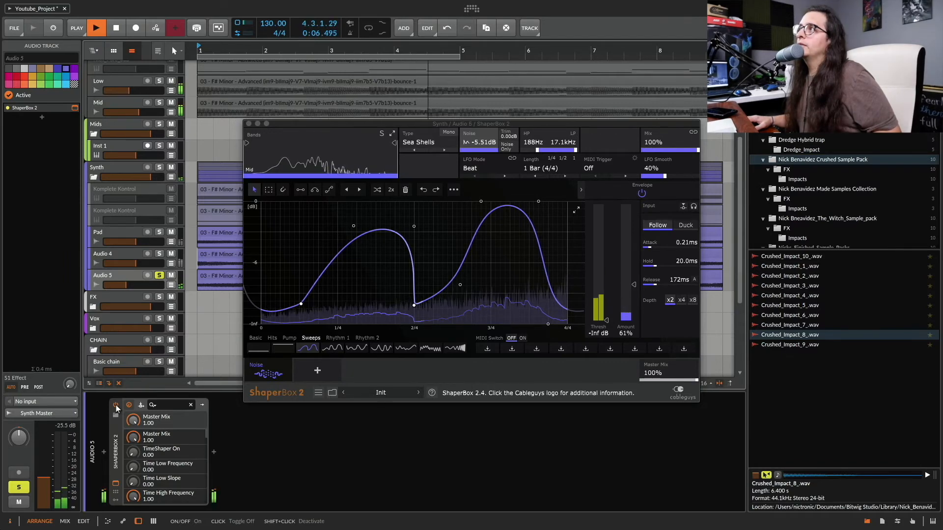
{"action": "key", "text": "space"}
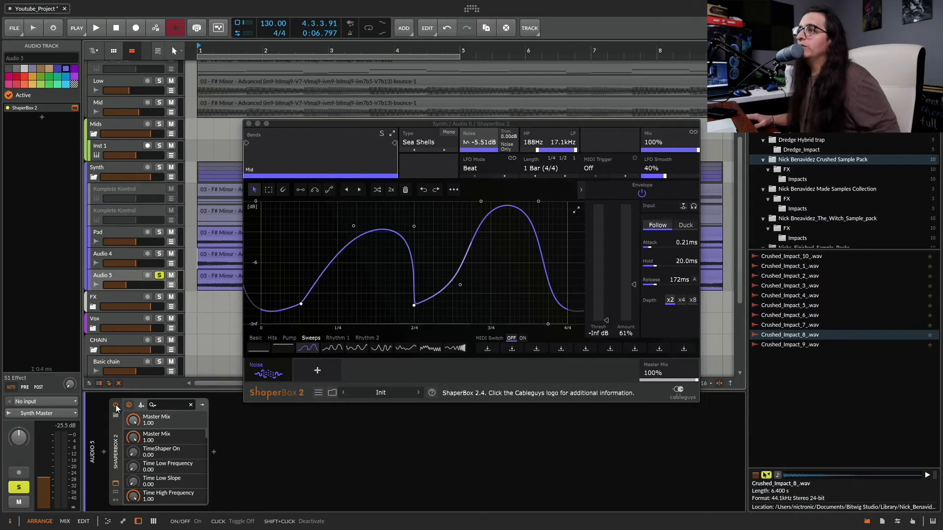
- Unsolo Audio 5 and close the ShaperBox 2 windows of Audio 5 and Audio 4
{"action": "left_click", "coordinate": [159, 275]}
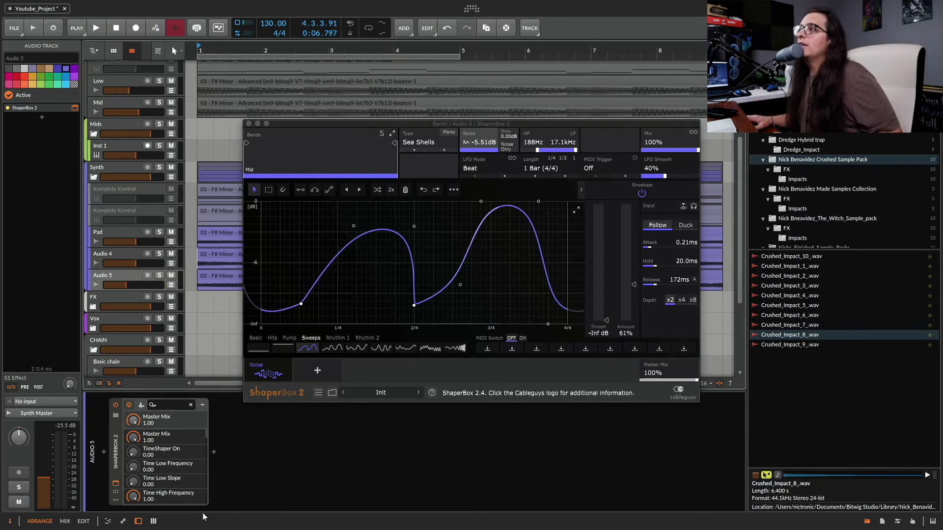
{"action": "left_click", "coordinate": [249, 124]}
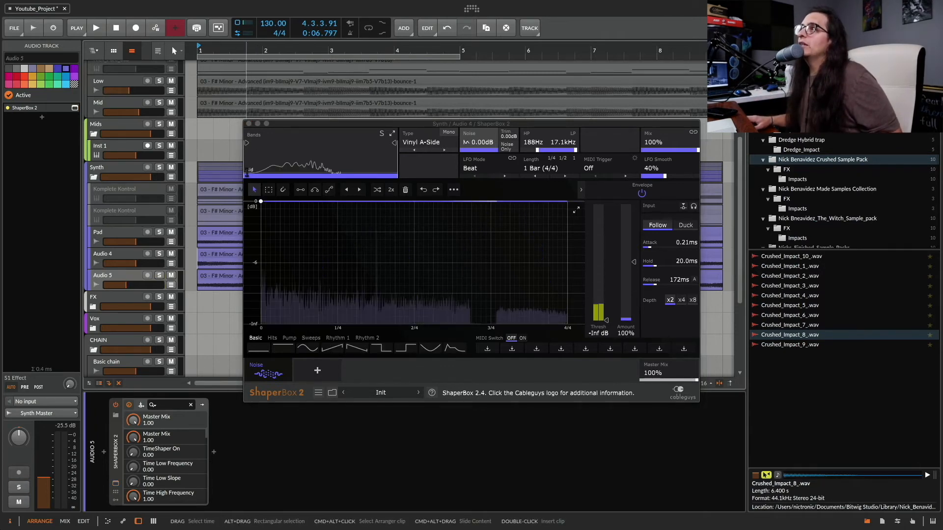
{"action": "left_click", "coordinate": [249, 124]}
- Solo the Low track in the SubBass group and play it from the start of the arrangement
{"action": "scroll", "coordinate": [269, 244], "scroll_direction": "up", "scroll_amount": 5}
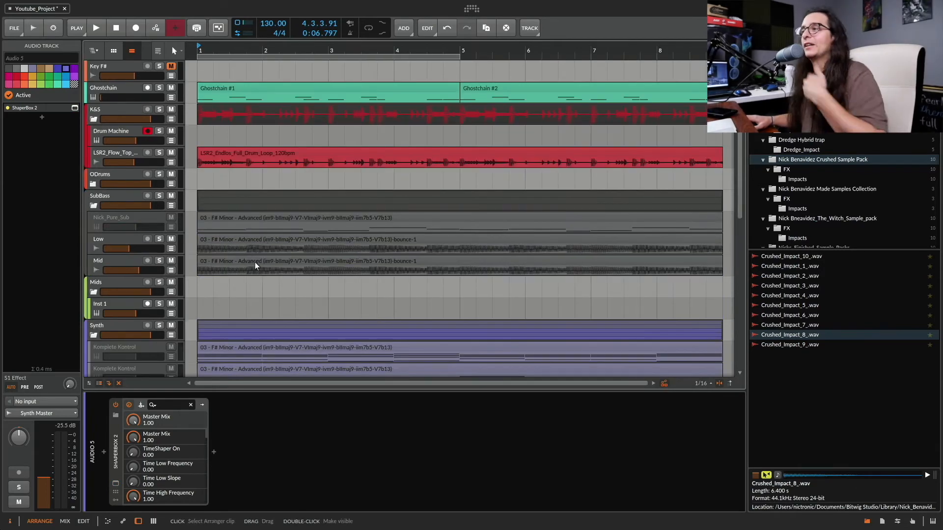
{"action": "left_click", "coordinate": [118, 262]}
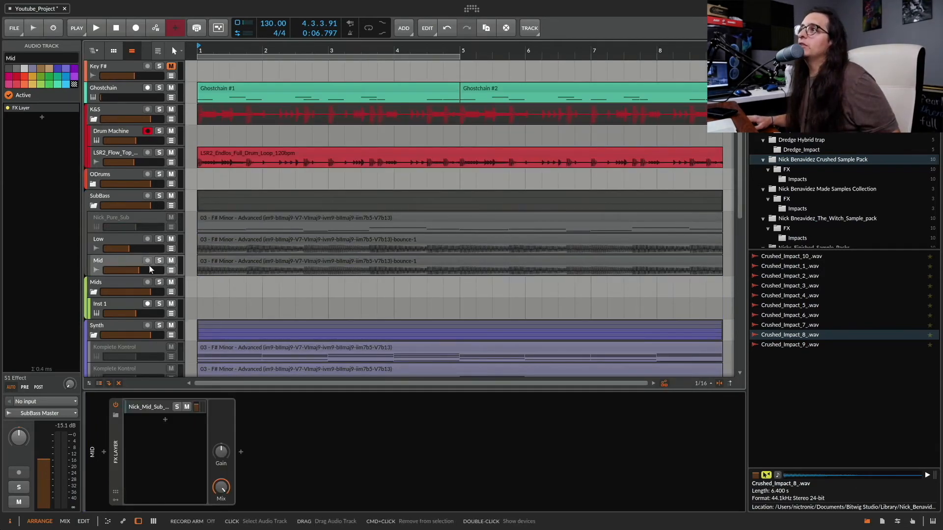
{"action": "left_click", "coordinate": [127, 238]}
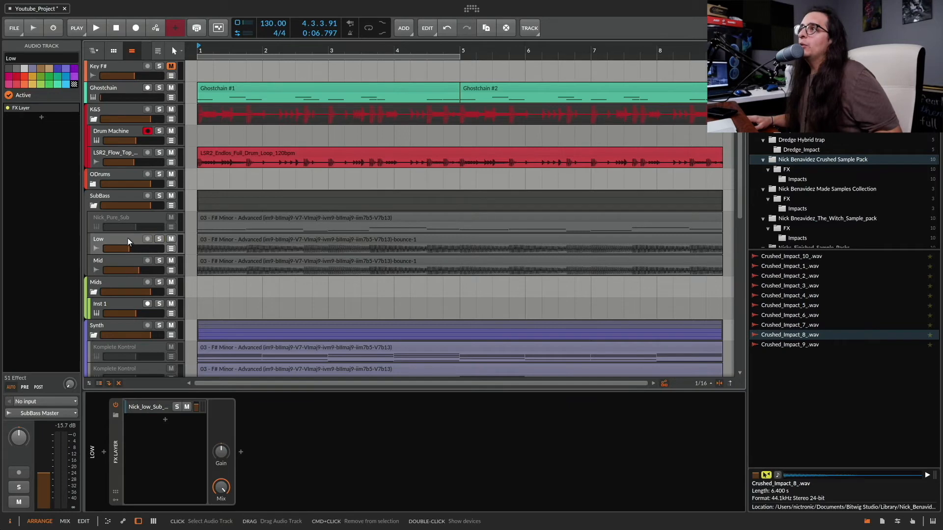
{"action": "key", "text": "s"}
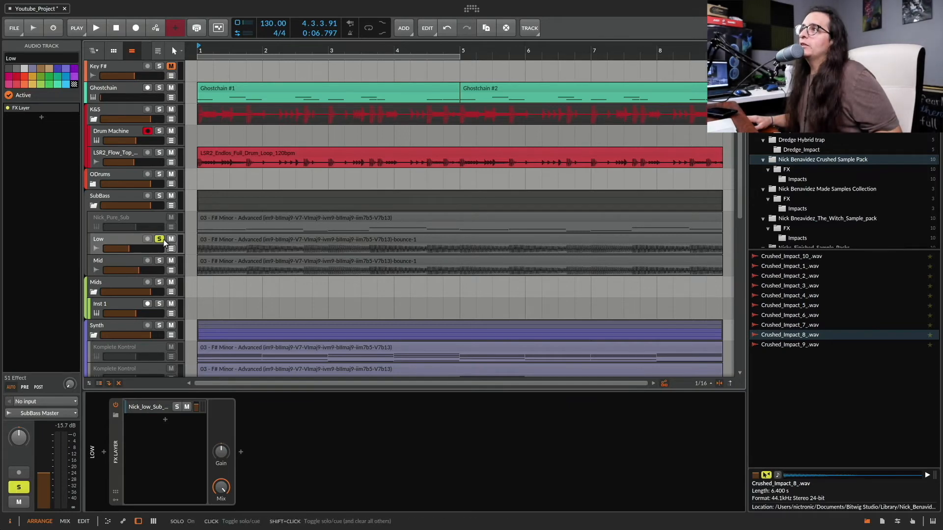
{"action": "left_click", "coordinate": [195, 248]}
{"action": "key", "text": "space"}
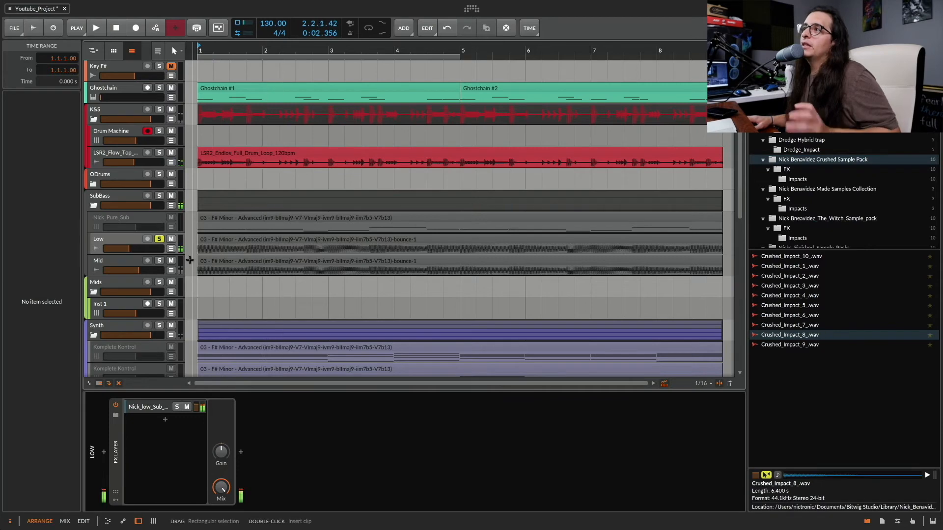
- Switch the solo from Low to the Mid track of the SubBass group and audition it
{"action": "left_click", "coordinate": [159, 239]}
{"action": "key", "text": "space"}
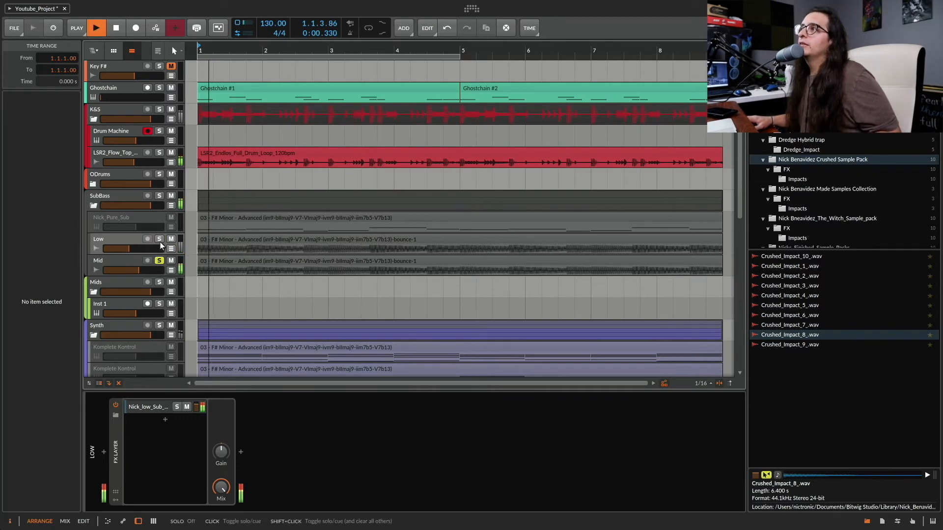
{"action": "left_click", "coordinate": [131, 260]}
{"action": "key", "text": "space"}
- Open ShaperBox 2 inside the Mid track's FX Layer chain and show its Drive shaper settings
{"action": "left_click", "coordinate": [157, 410]}
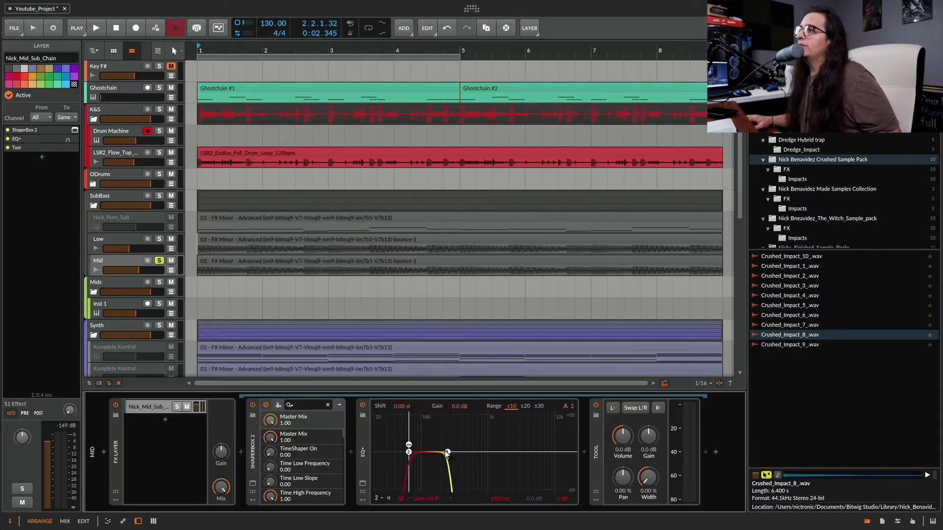
{"action": "left_click", "coordinate": [253, 484]}
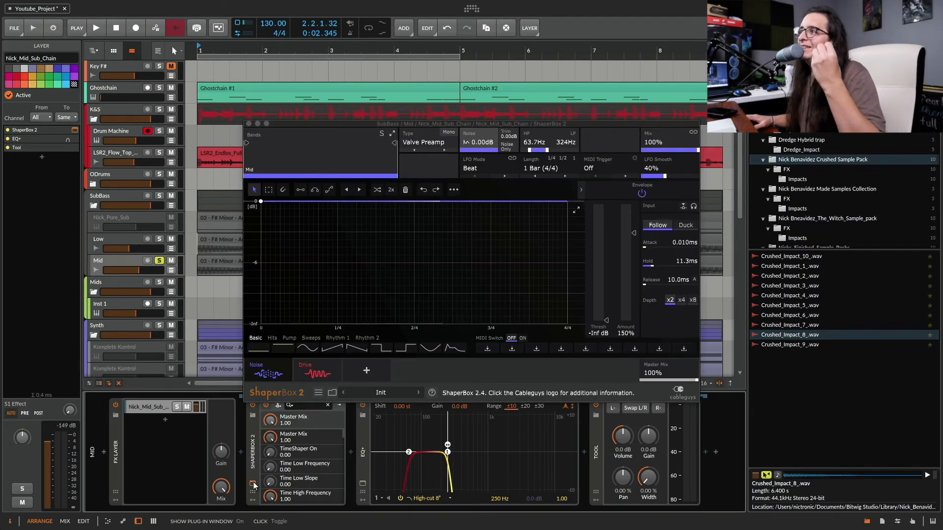
{"action": "left_click", "coordinate": [316, 368]}
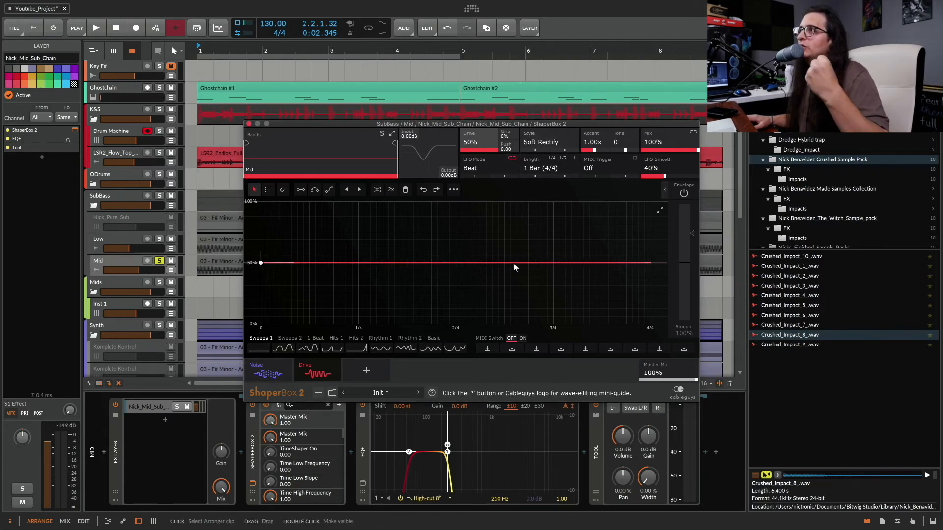
- Show the Noise shaper's settings and noise type list, and audition the Mid track with the Drive shaper bypassed
{"action": "left_click", "coordinate": [268, 372]}
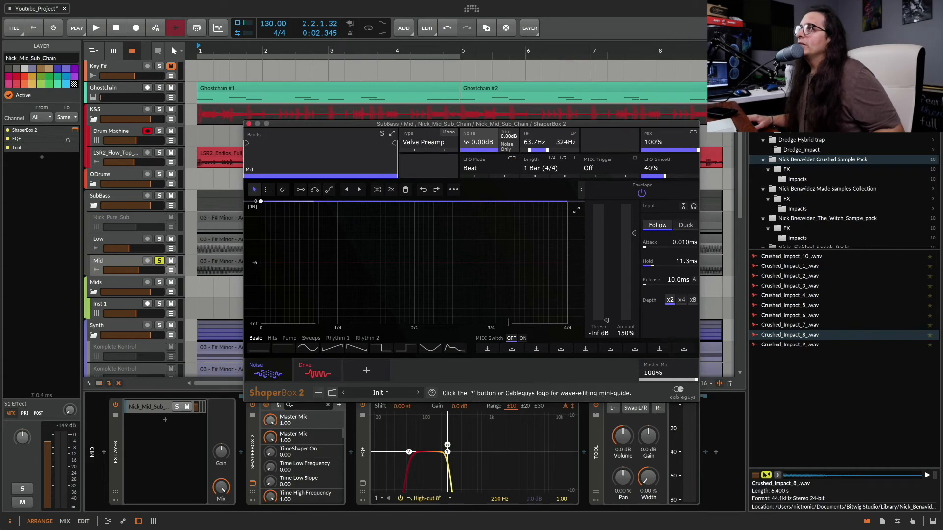
{"action": "left_click", "coordinate": [423, 142]}
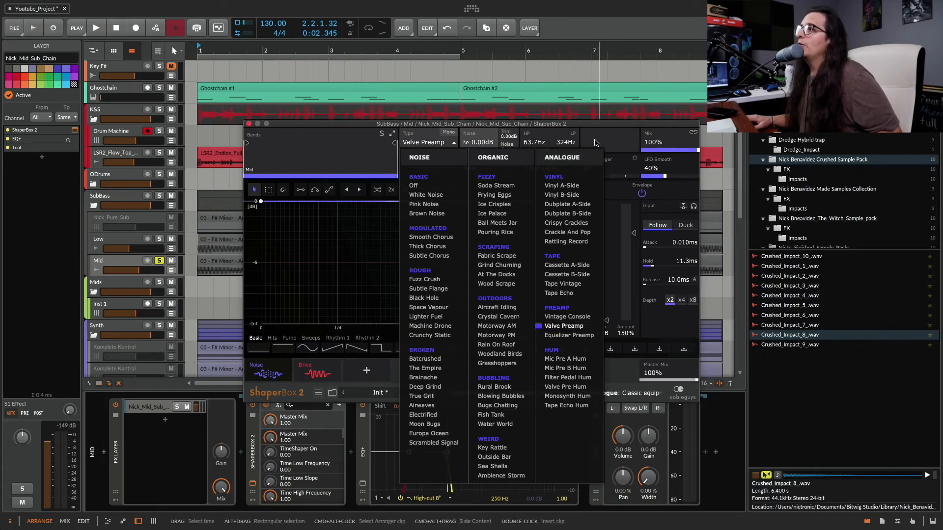
{"action": "left_click", "coordinate": [328, 377]}
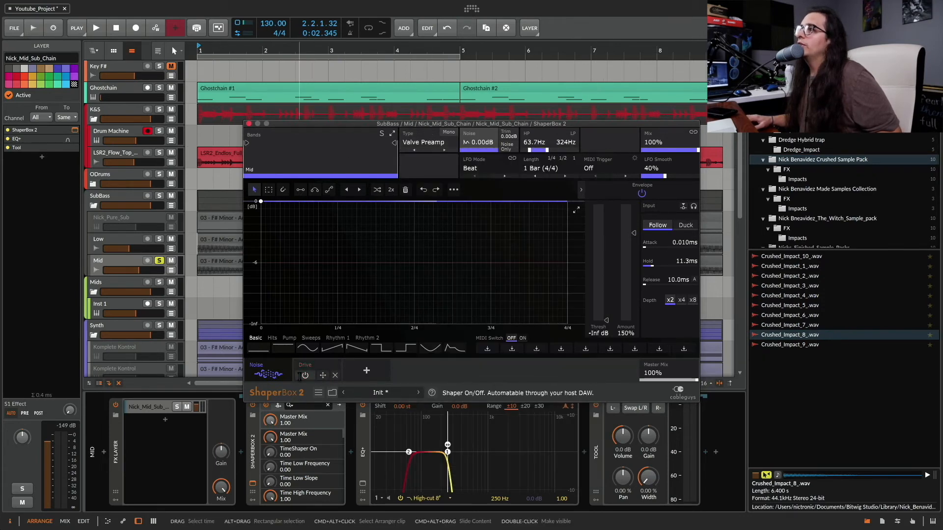
{"action": "key", "text": "space"}
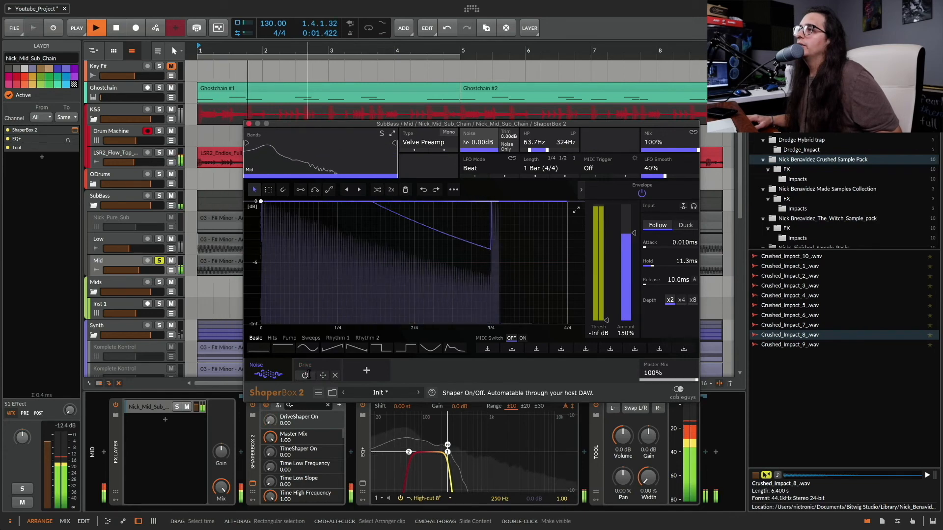
{"action": "key", "text": "space"}
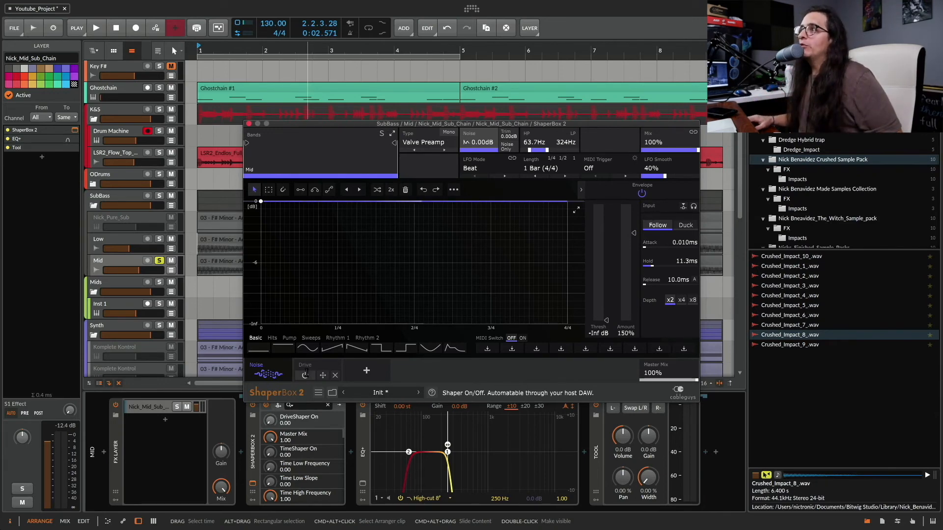
- Turn the Drive shaper back on and compare the Mid track's playback with the Noise shaper bypassed and enabled
{"action": "left_click", "coordinate": [256, 375]}
{"action": "left_click", "coordinate": [308, 370]}
{"action": "key", "text": "space"}
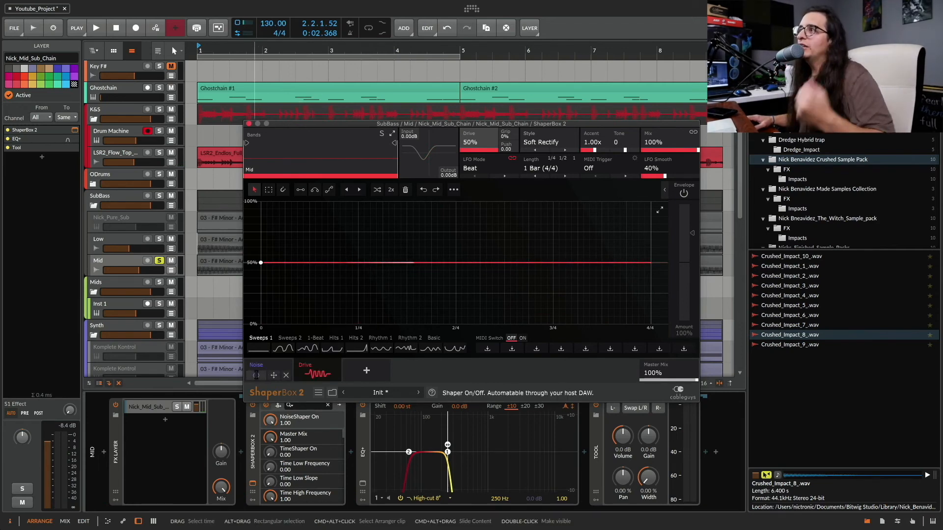
{"action": "key", "text": "space"}
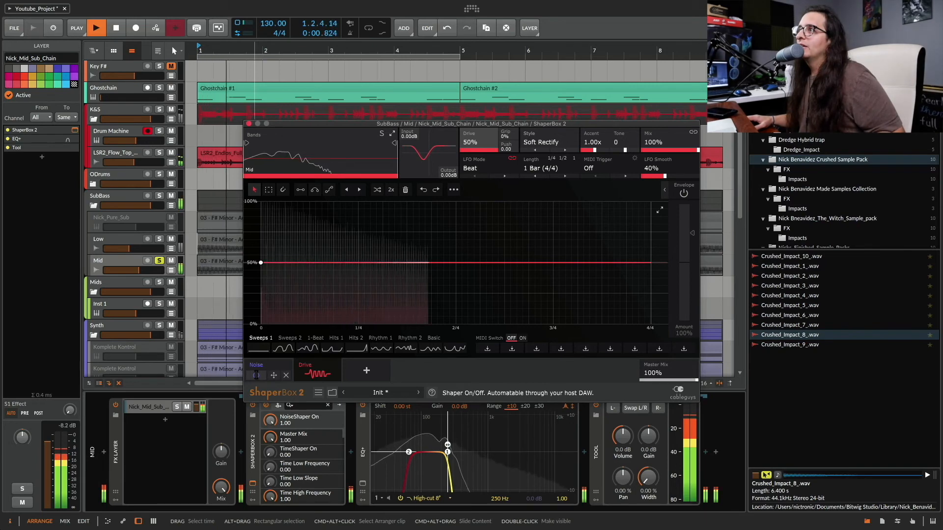
{"action": "key", "text": "space"}
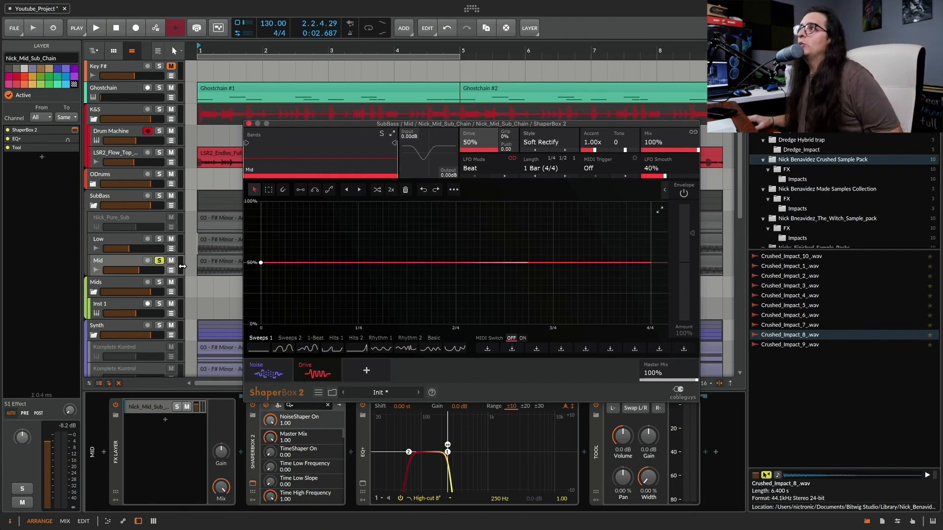
- Solo the Low track together with Mid and audition the two sub-bass layers
{"action": "left_click", "coordinate": [159, 238]}
{"action": "key", "text": "space"}
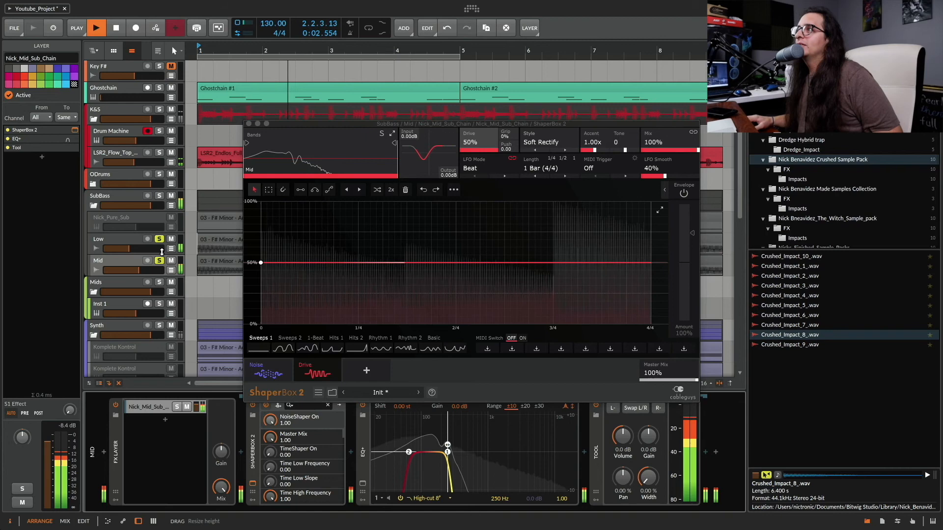
{"action": "key", "text": "space"}
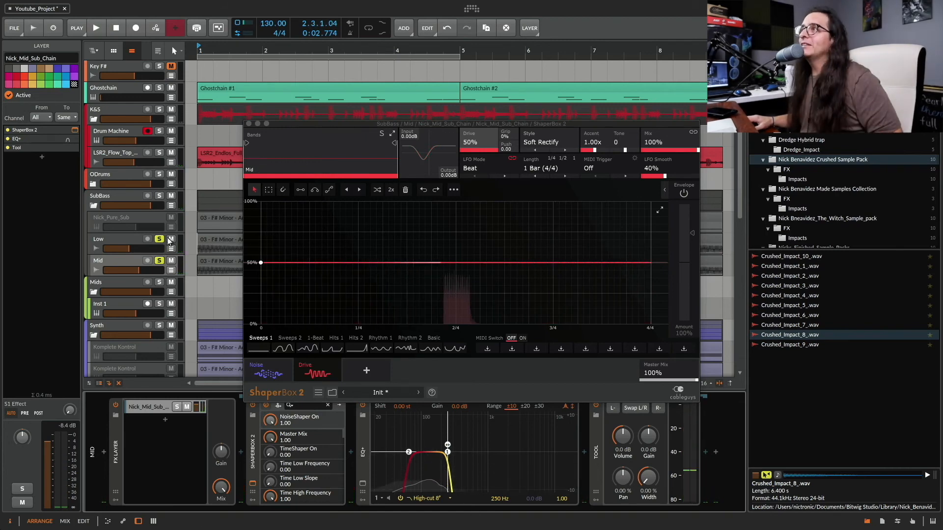
- Unsolo the Low and Mid tracks and close the Mid track's ShaperBox 2 window
{"action": "left_click", "coordinate": [160, 240]}
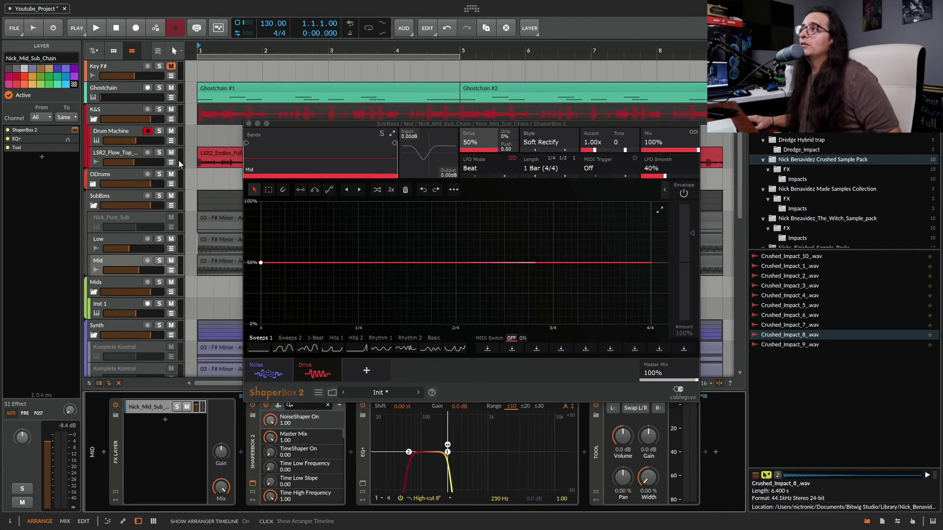
{"action": "left_click_drag", "start_coordinate": [305, 127], "coordinate": [385, 113]}
{"action": "left_click", "coordinate": [333, 114]}
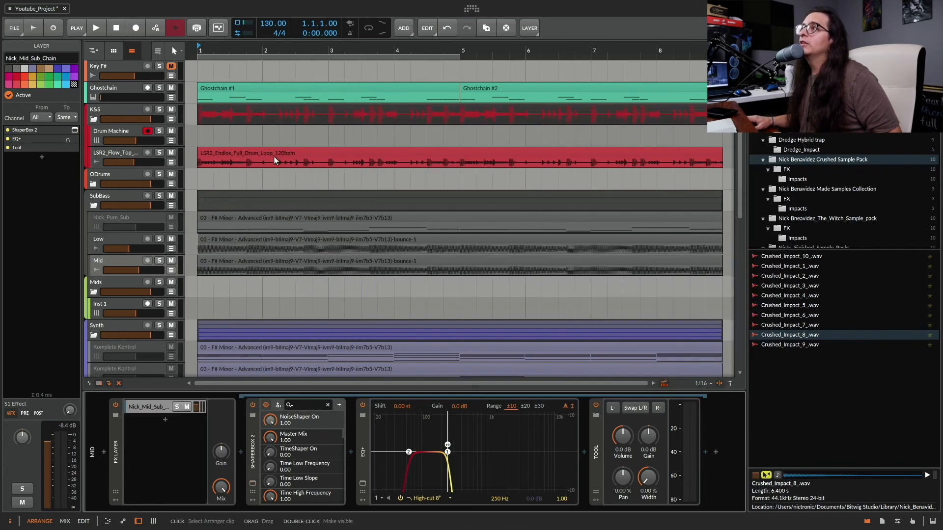
- Play the full arrangement from the start with all tracks unsoloed and bring the Synth group's tracks into view
{"action": "key", "text": "space"}
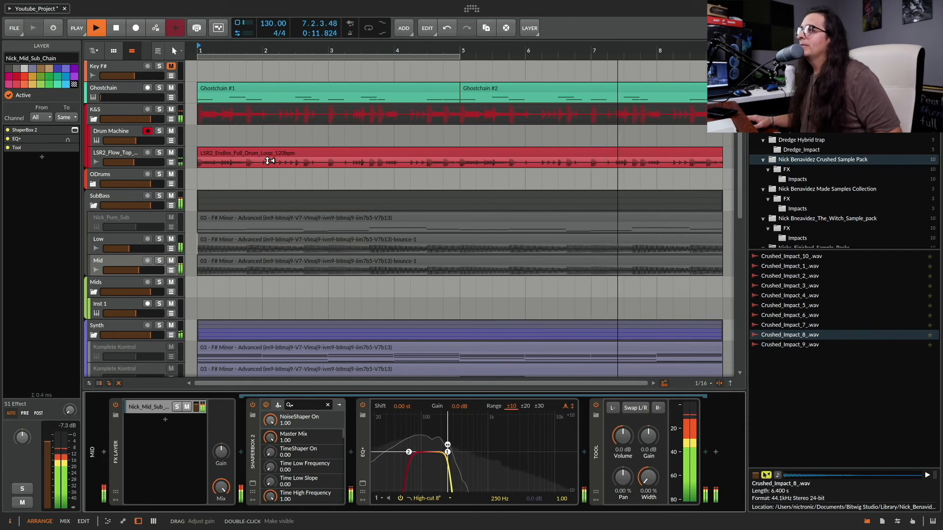
{"action": "scroll", "coordinate": [329, 202], "scroll_direction": "down", "scroll_amount": 5}
{"action": "key", "text": "space"}
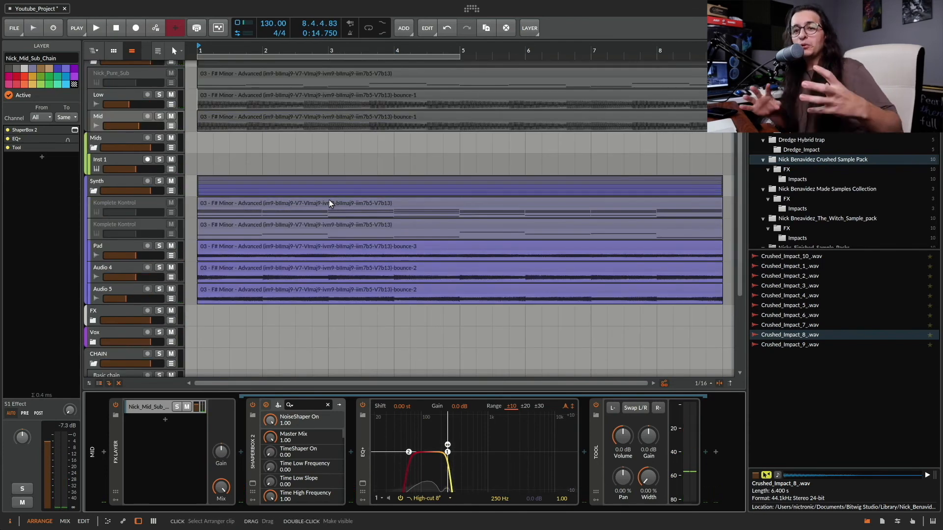